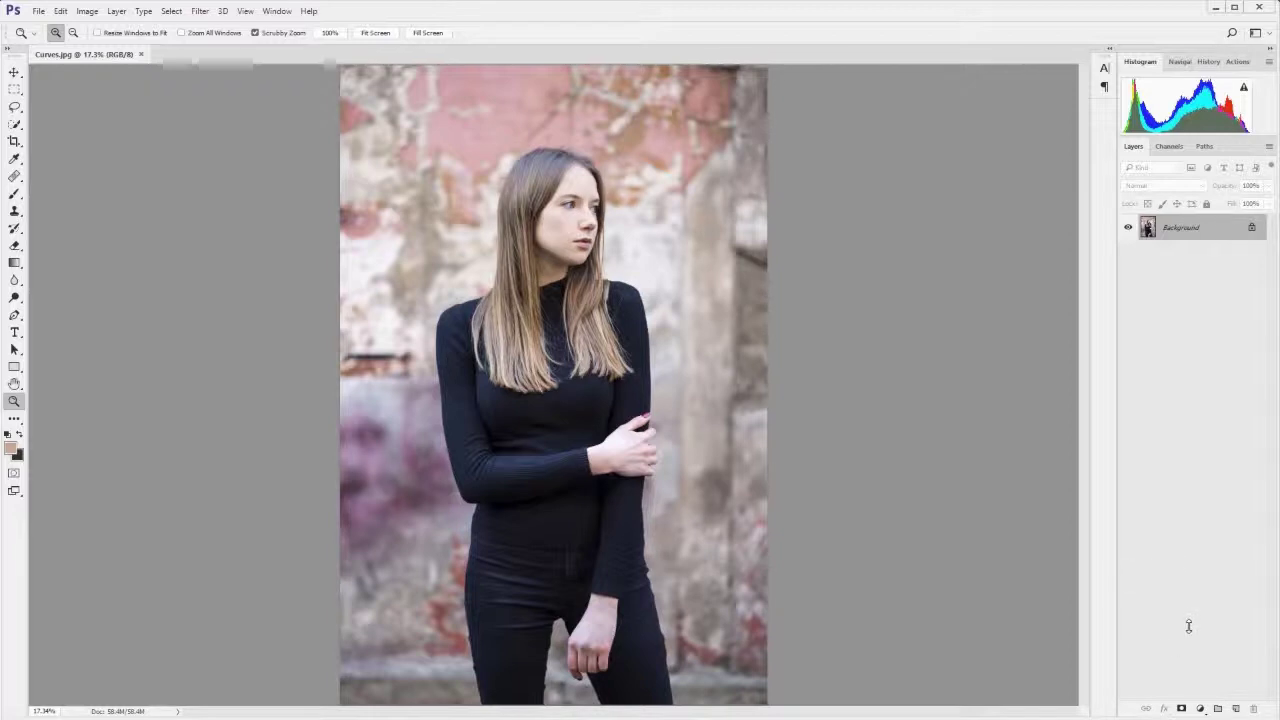
Add a Curves adjustment layer above the Background and float its Properties panel
click(1201, 709)
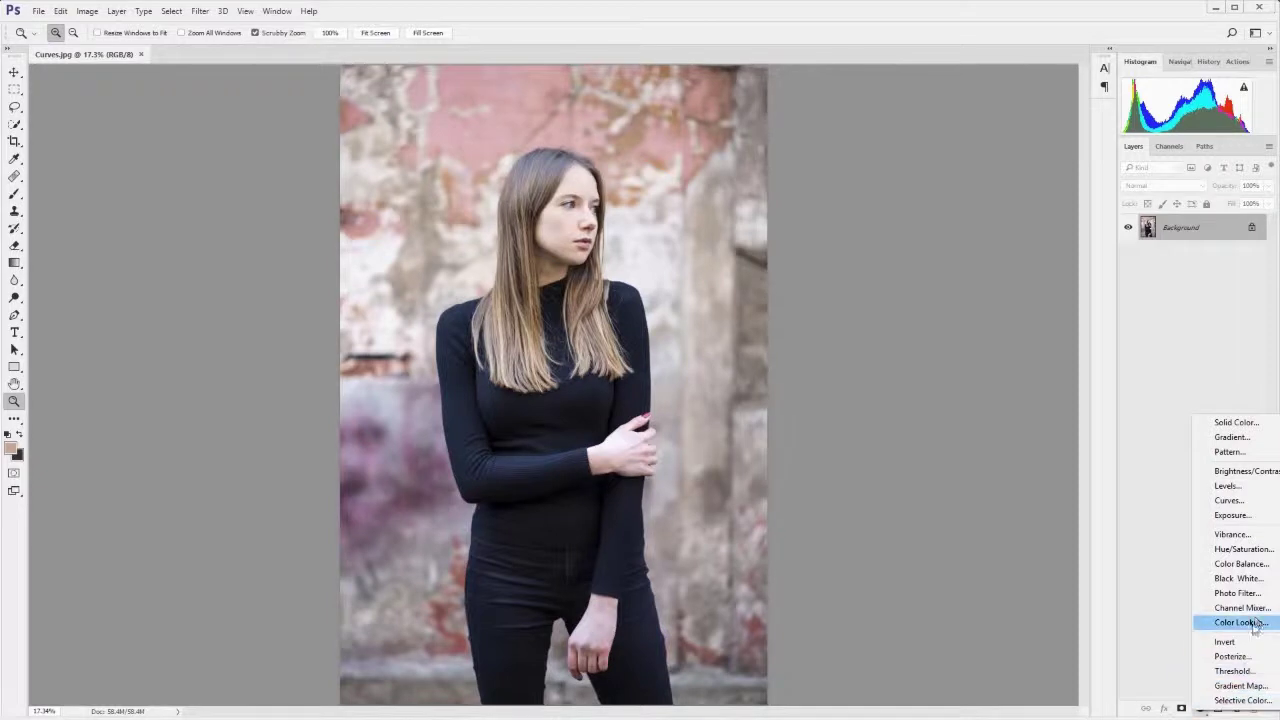
click(1262, 503)
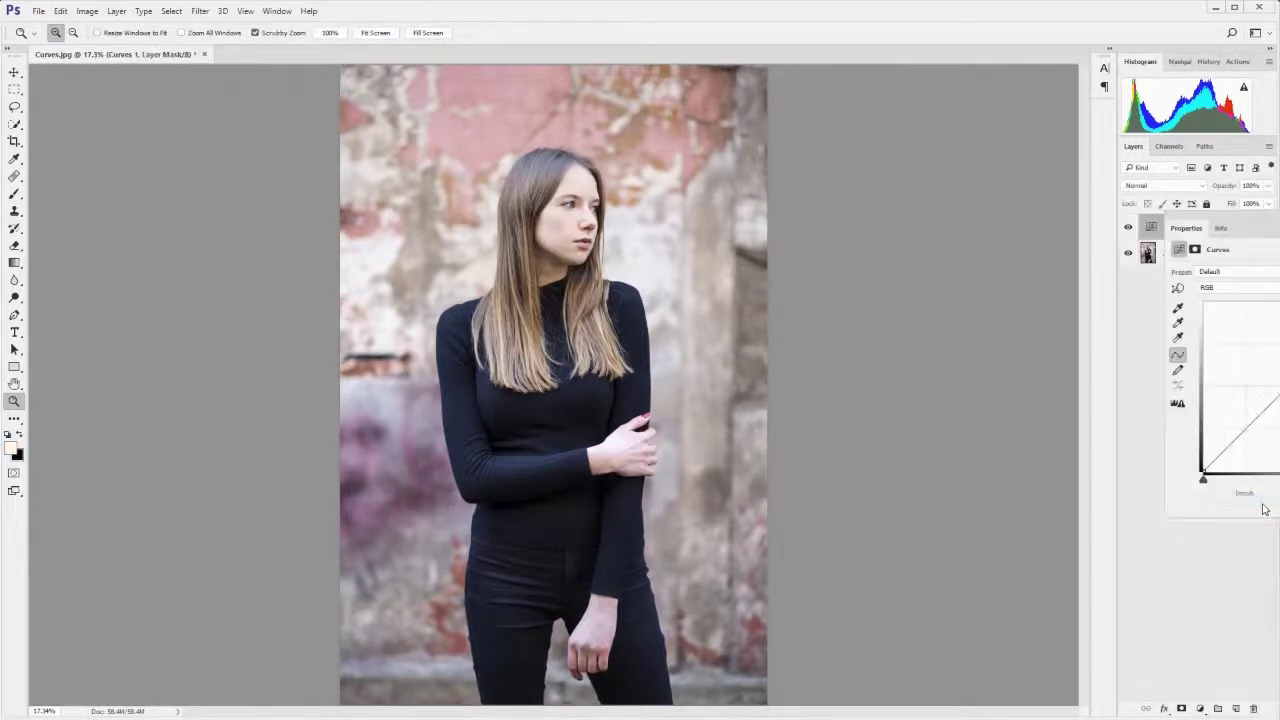
mouse_move(1276, 220)
mouse_down()
mouse_move(969, 213)
mouse_move(919, 185)
mouse_up()
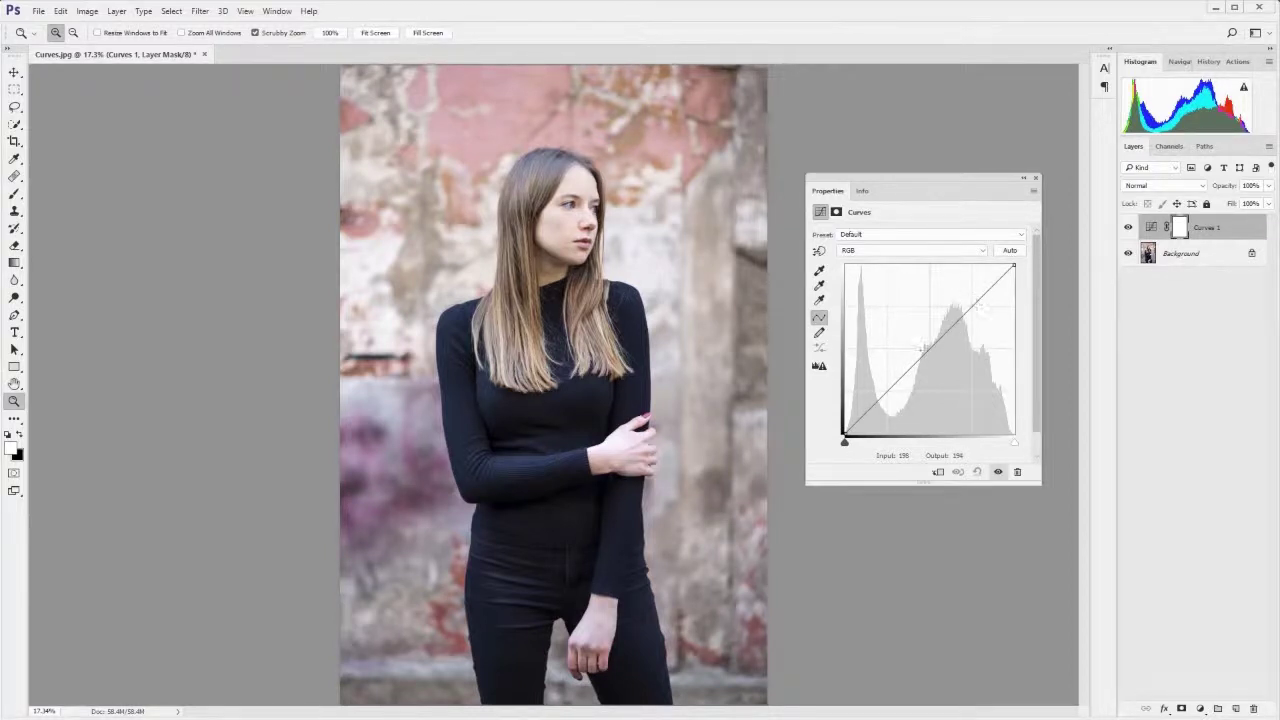
mouse_move(925, 350)
mouse_down()
mouse_move(895, 333)
mouse_move(932, 344)
mouse_move(944, 366)
mouse_move(922, 343)
mouse_up()
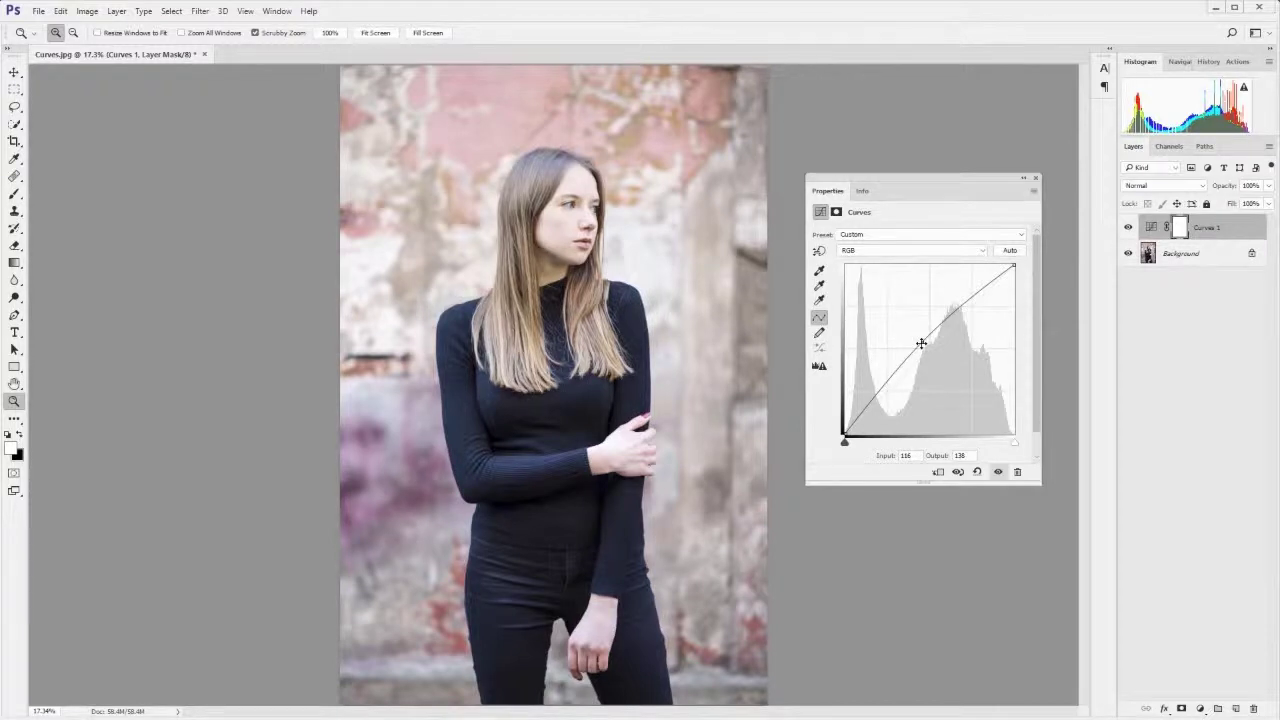
drag(921, 343, 930, 349)
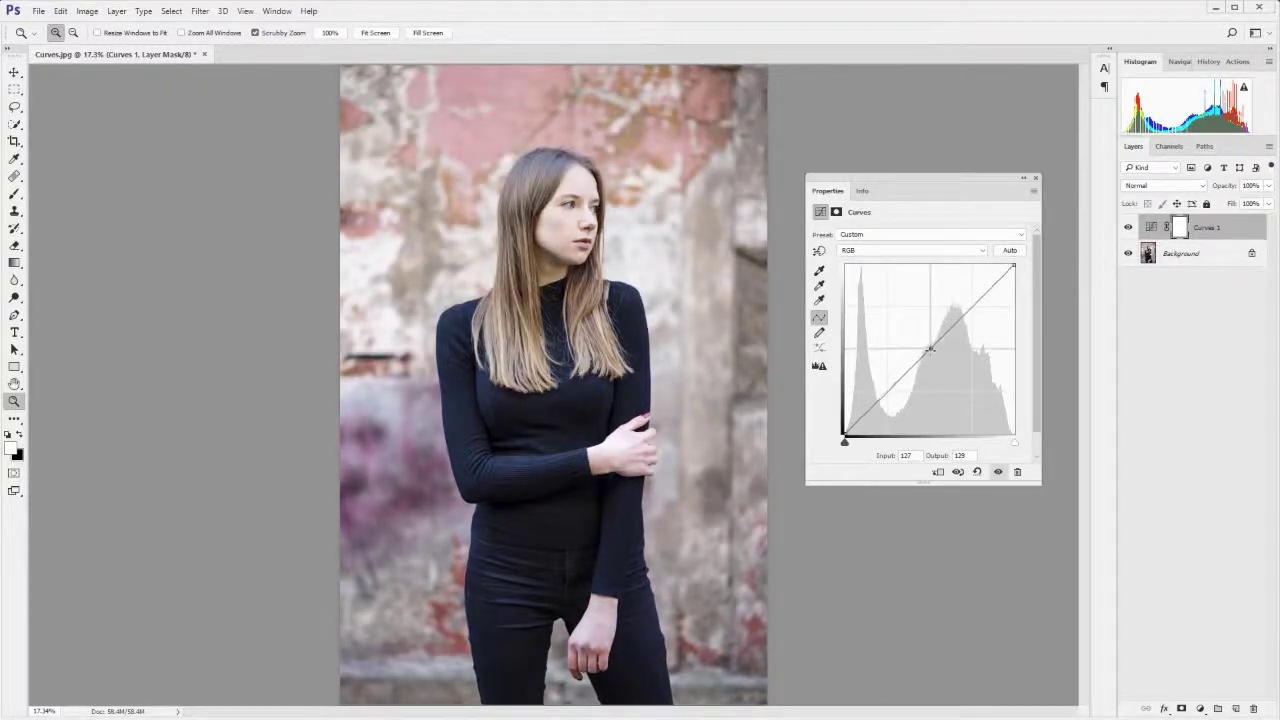
drag(930, 349, 924, 360)
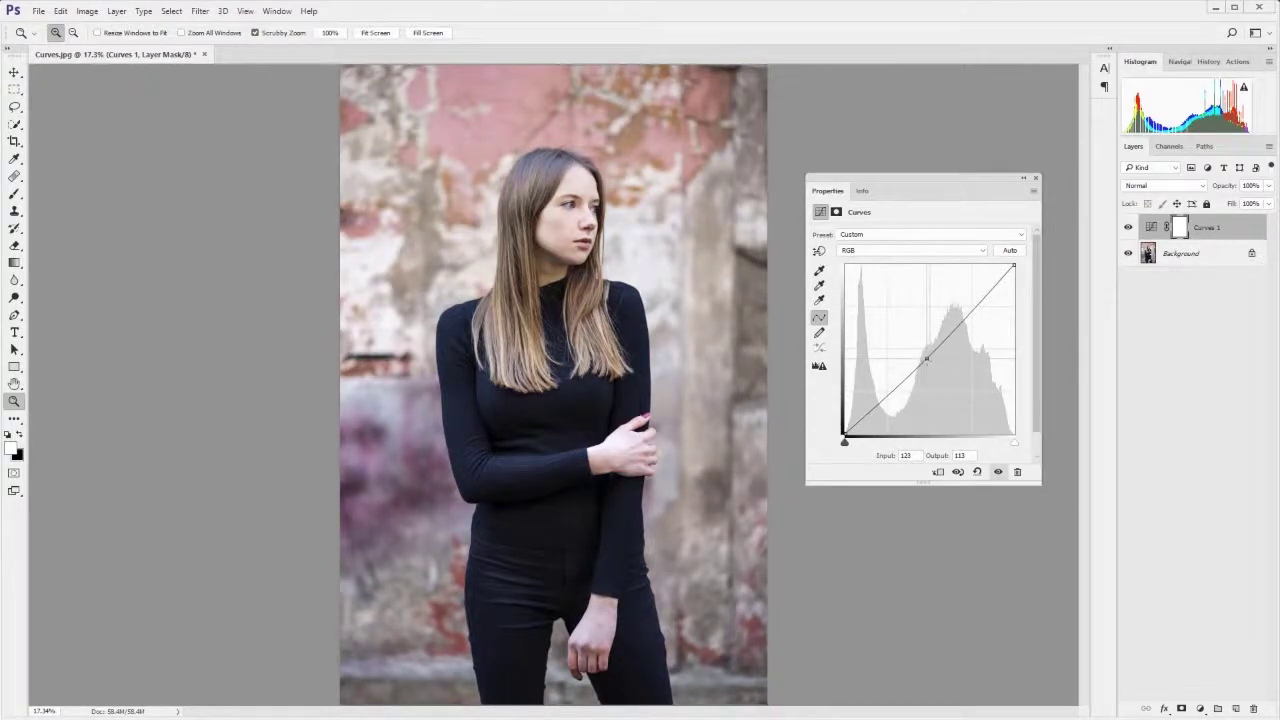
key(ctrl+z)
key(ctrl+z)
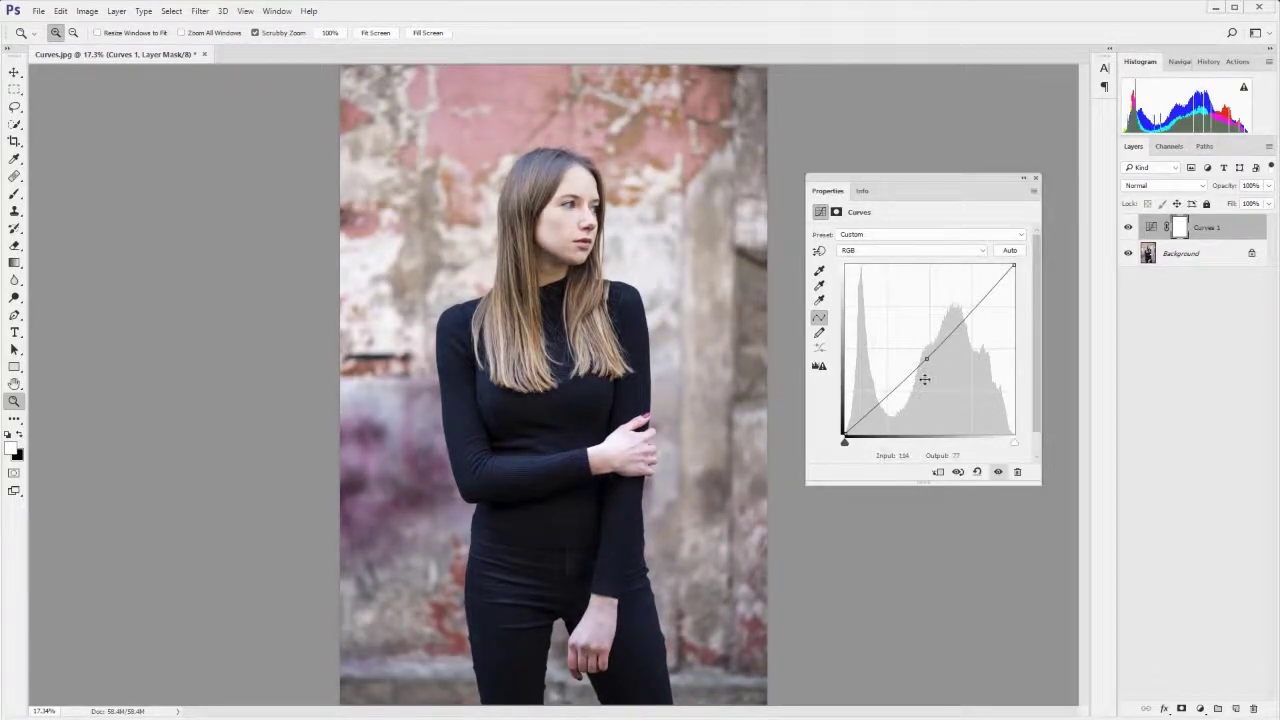
drag(966, 313, 963, 374)
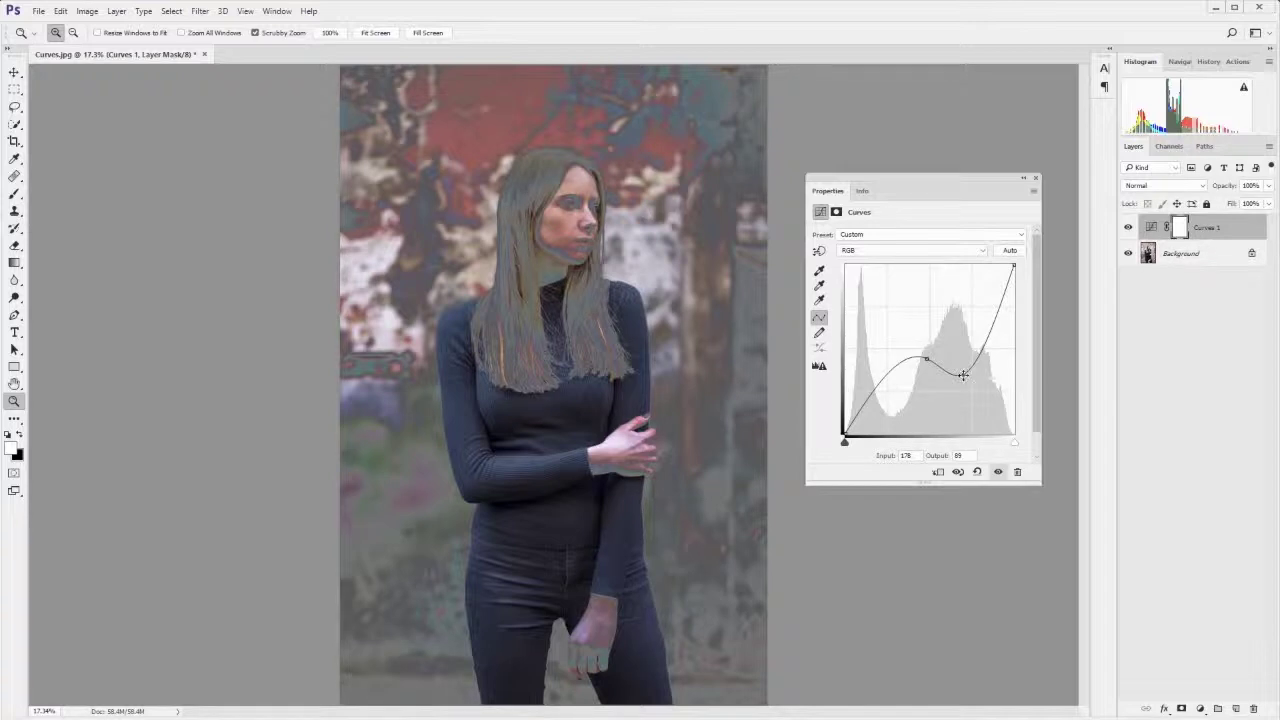
drag(962, 374, 884, 442)
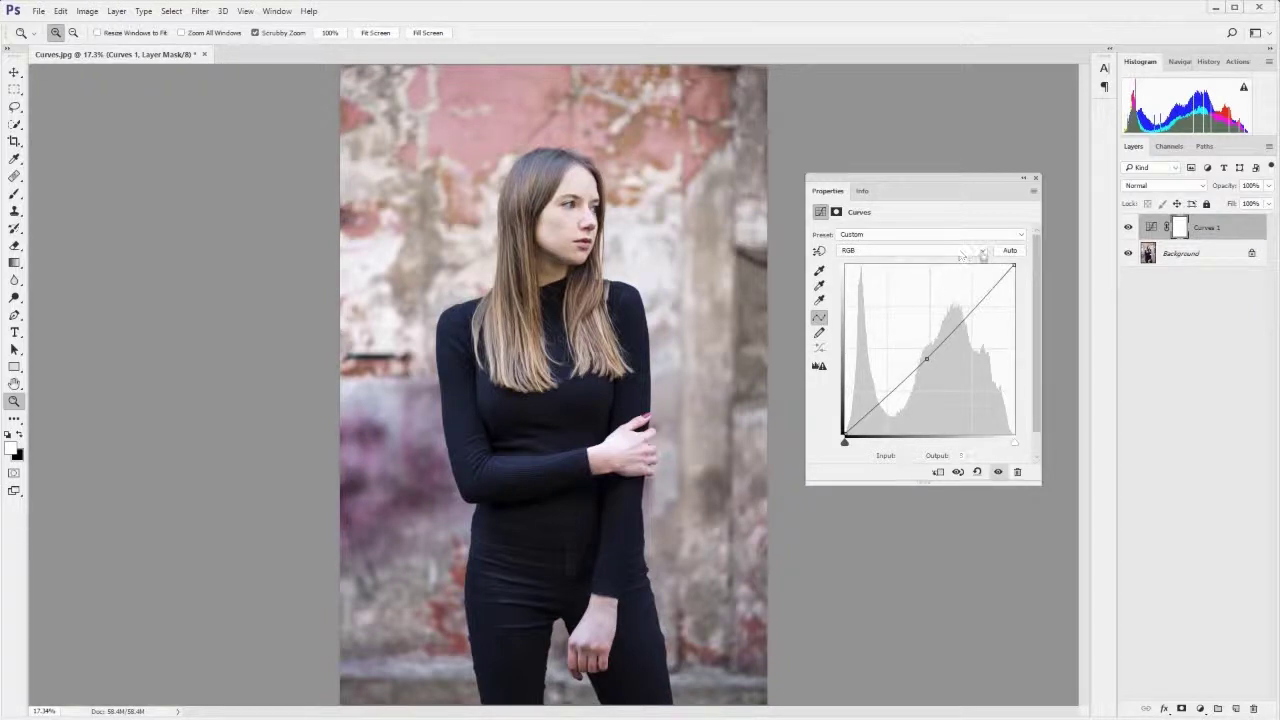
Try bending the Curves 1 Blue channel curve down and up to preview tints
click(983, 251)
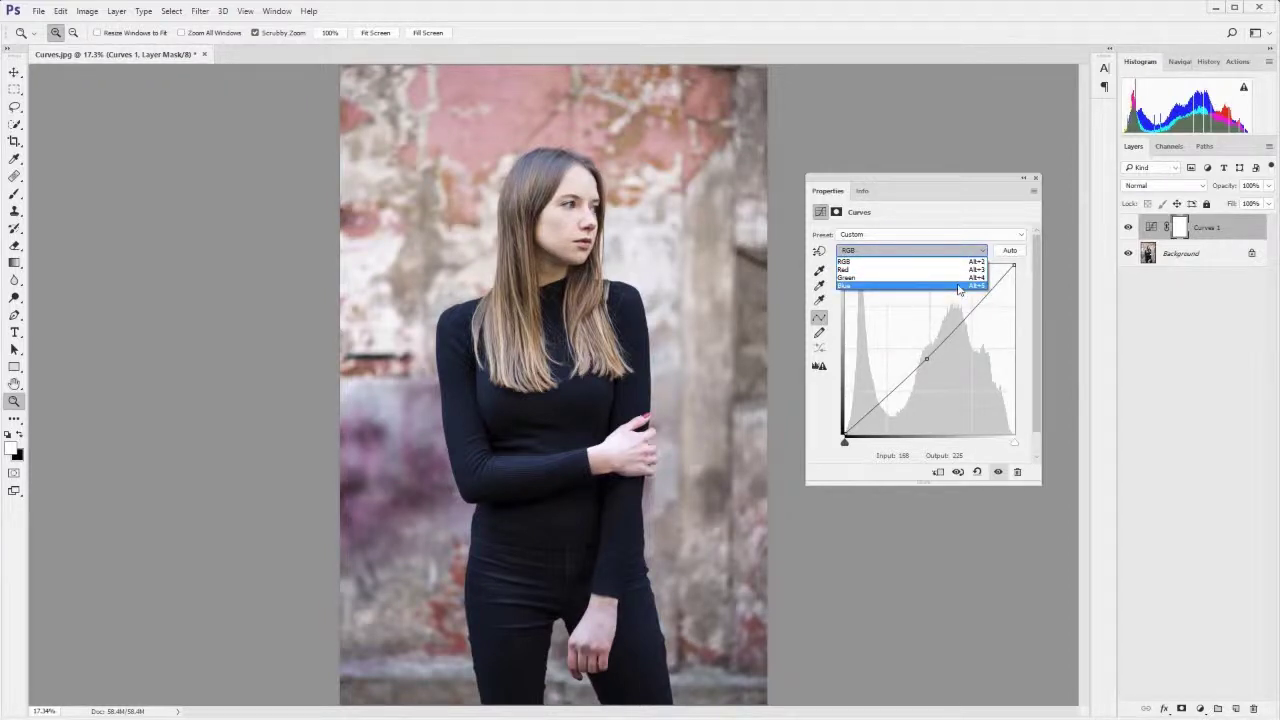
click(958, 287)
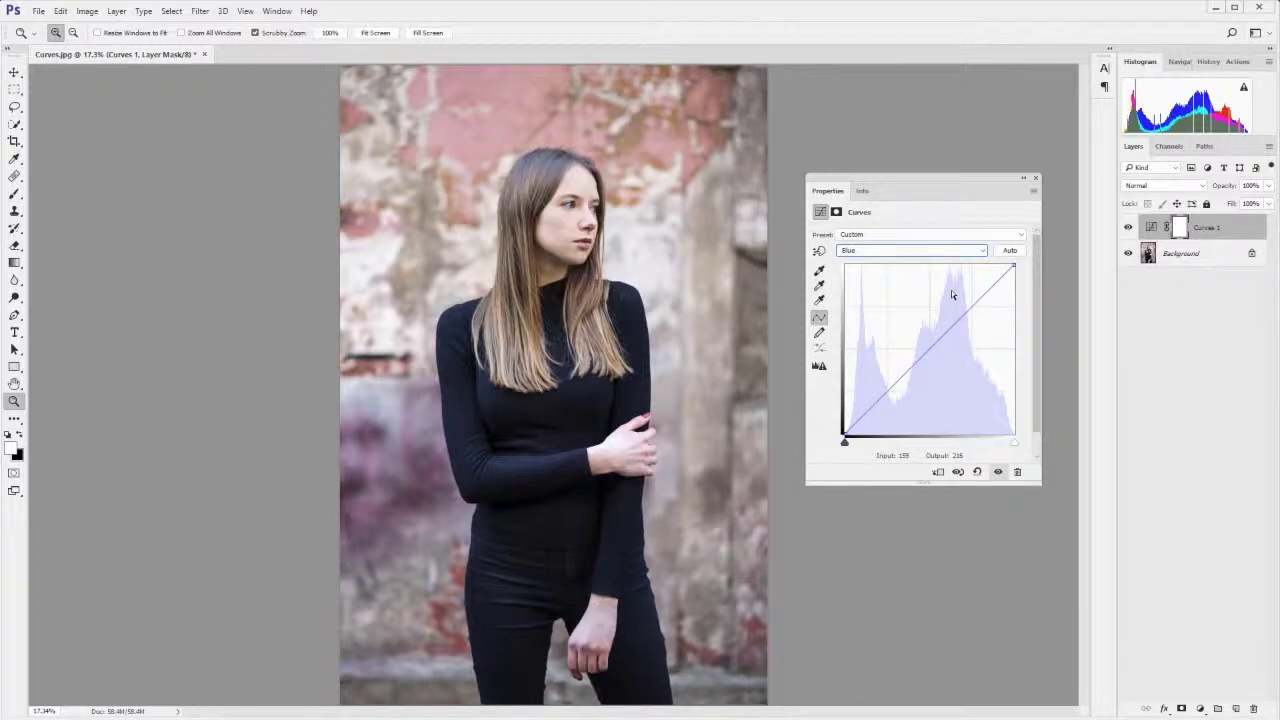
click(929, 352)
drag(929, 352, 944, 373)
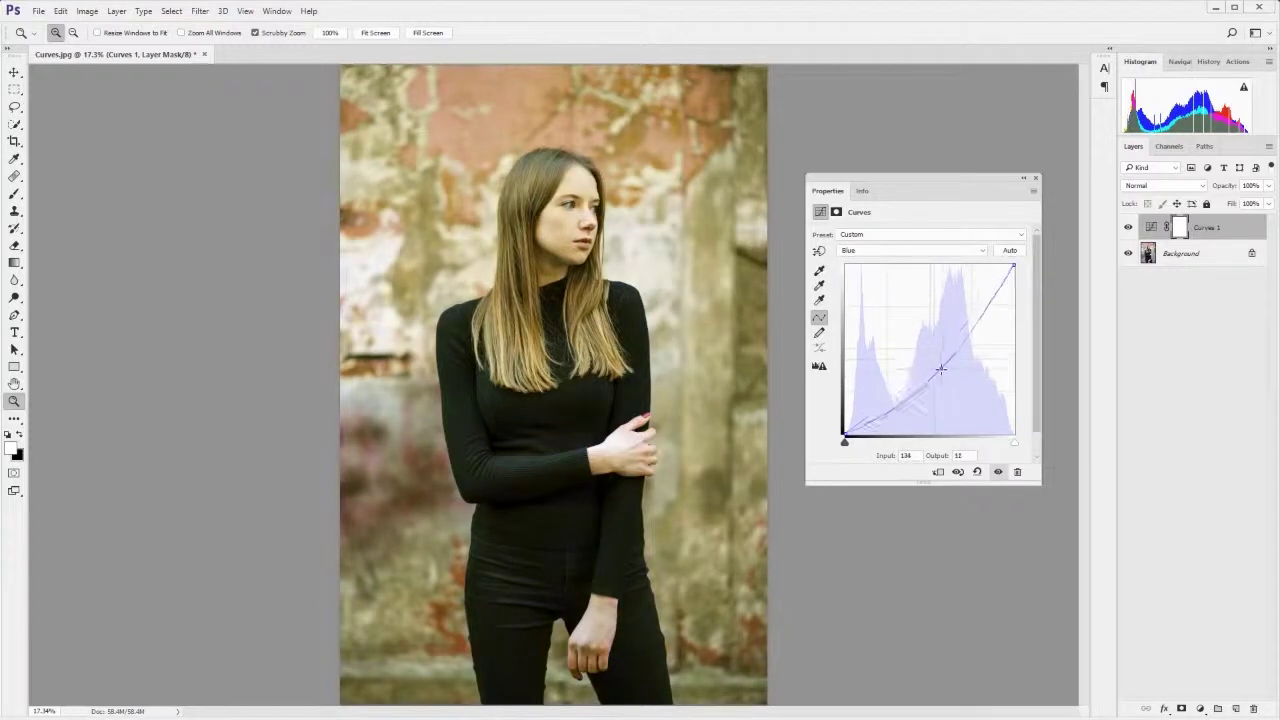
mouse_move(943, 373)
mouse_down()
mouse_move(910, 340)
mouse_move(1032, 280)
mouse_up()
Switch Curves 1 to the Red channel and test bowing its curve upward
click(984, 250)
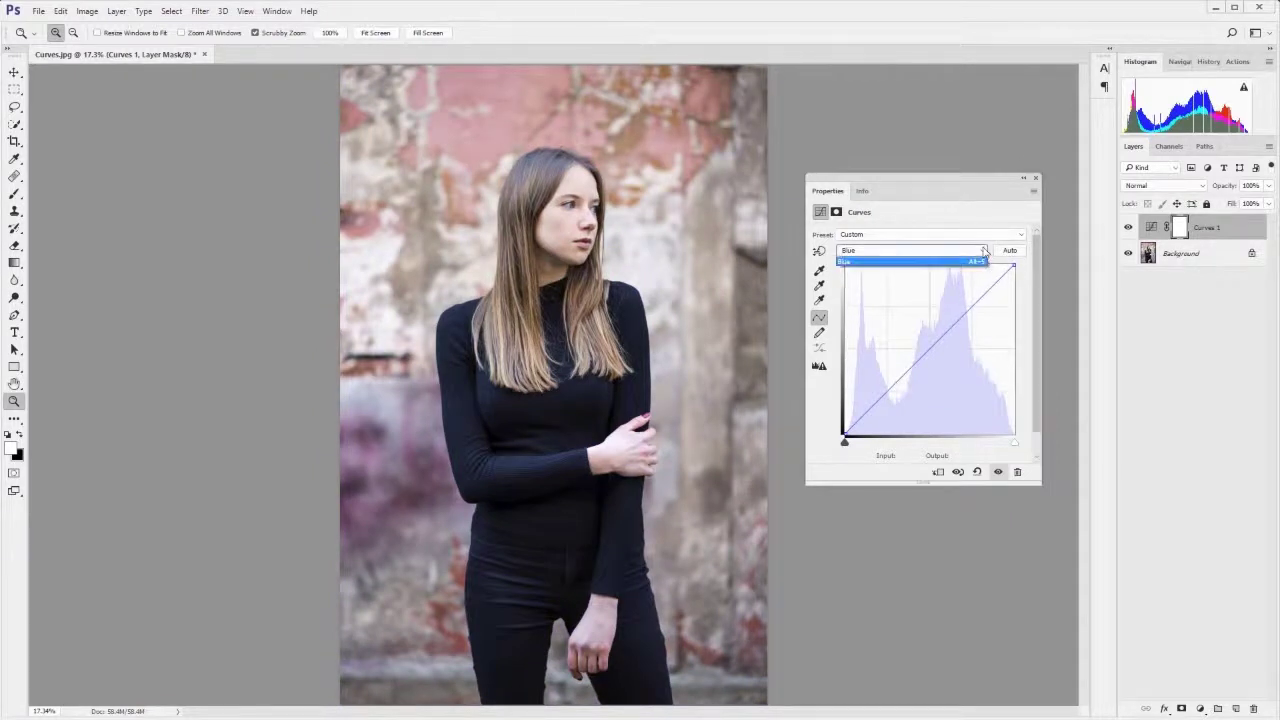
click(976, 264)
mouse_move(922, 344)
mouse_down()
mouse_move(935, 373)
mouse_move(960, 252)
mouse_up()
Test bending the Green channel curve, then return Curves 1 to the Blue channel
click(968, 250)
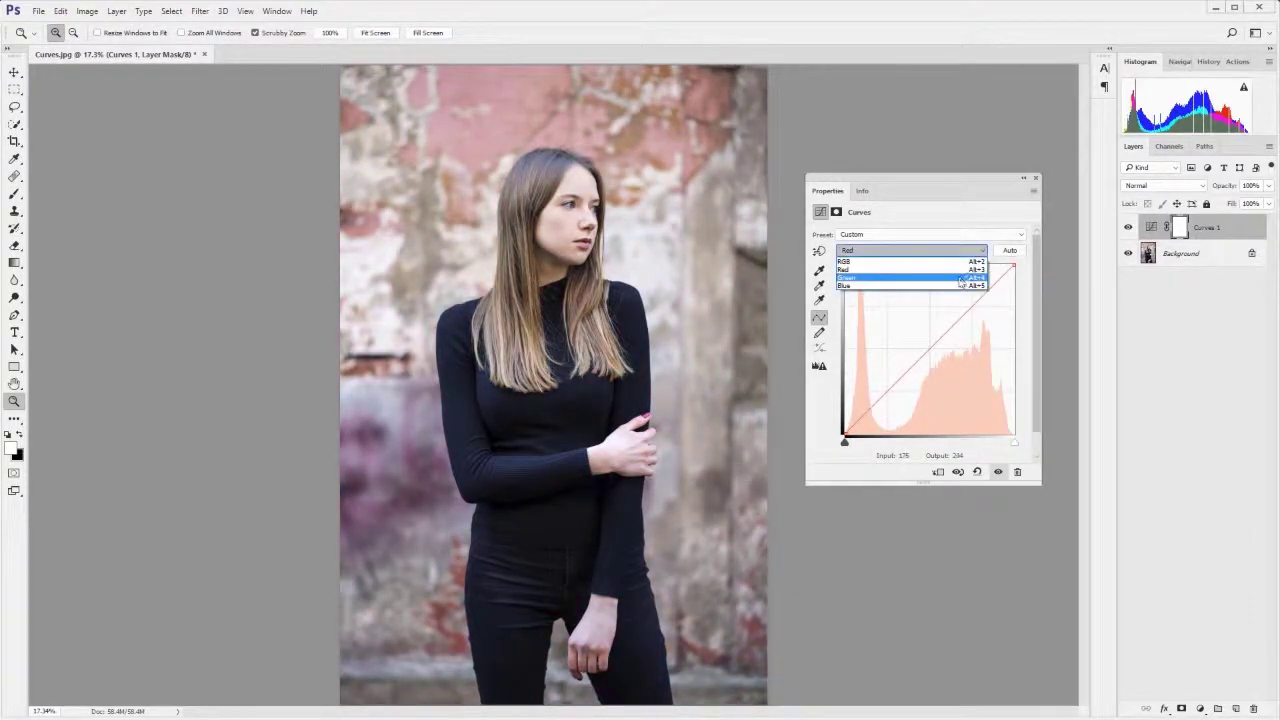
click(960, 278)
mouse_move(927, 352)
mouse_down()
mouse_move(907, 330)
mouse_move(939, 364)
mouse_move(1030, 262)
mouse_up()
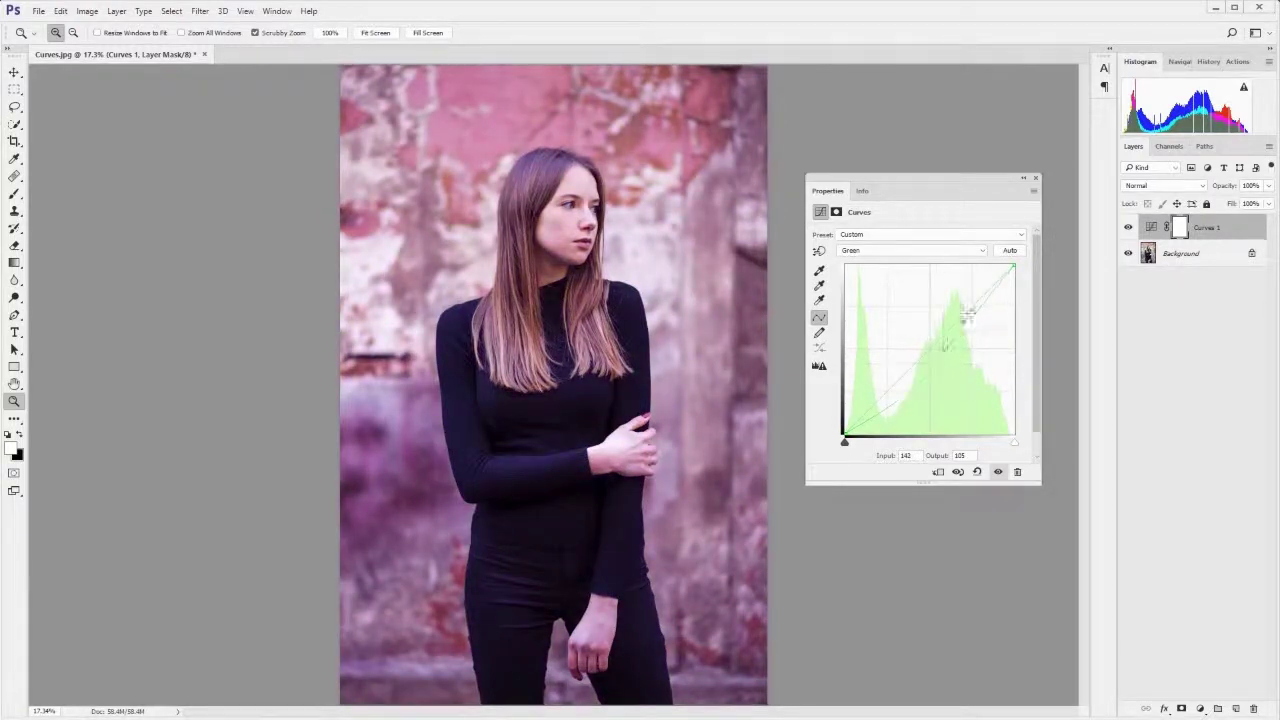
click(975, 251)
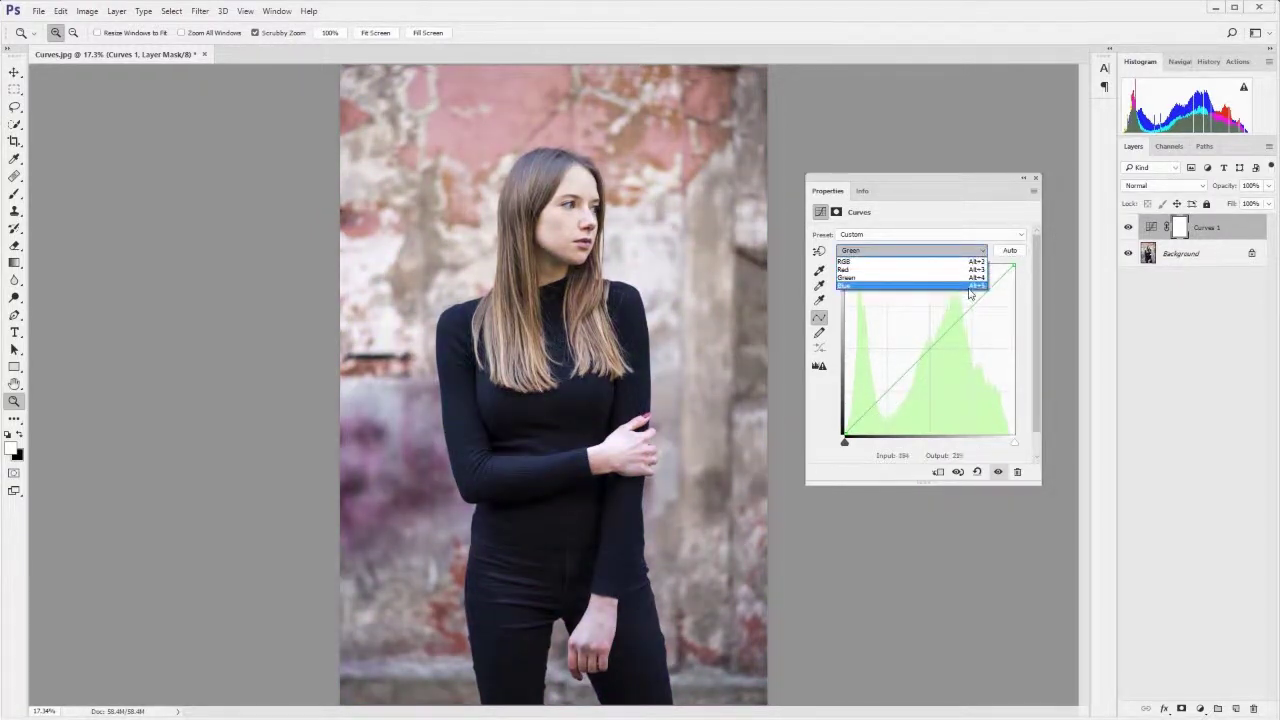
click(970, 285)
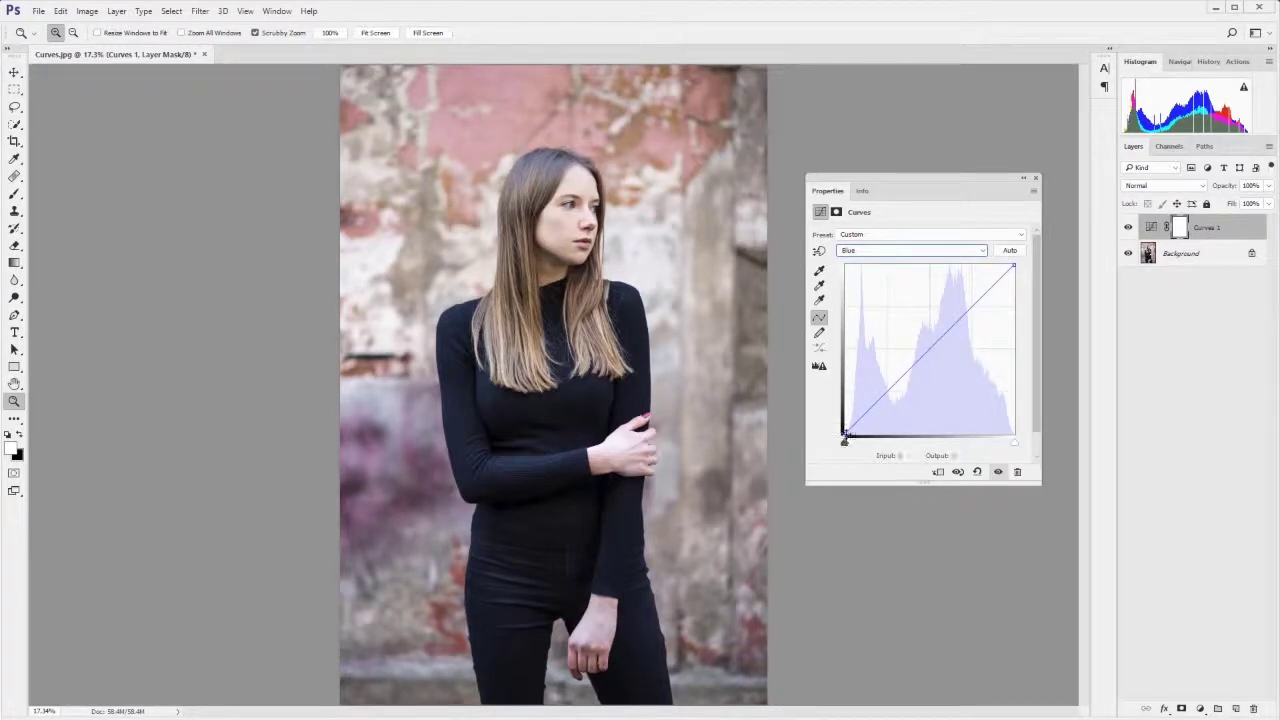
Trial the Blue white point, then move the Blue black point to Input 26, Output 0
drag(845, 432, 843, 421)
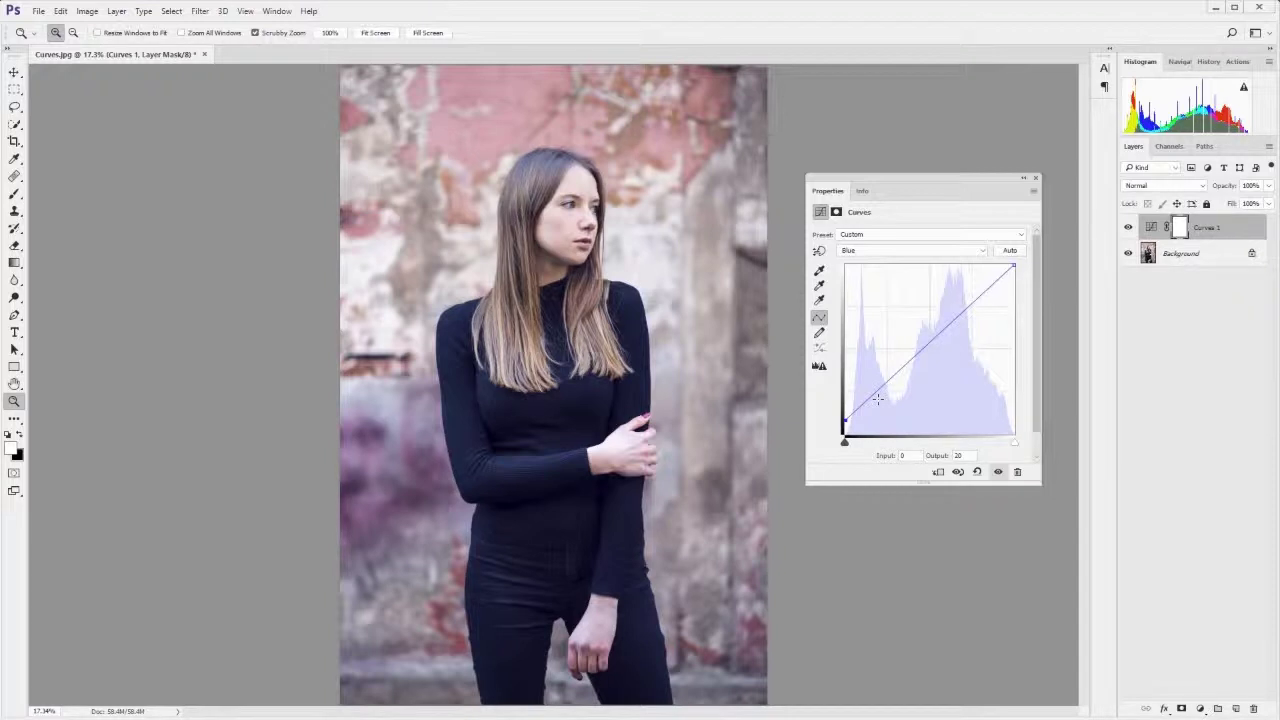
click(1013, 265)
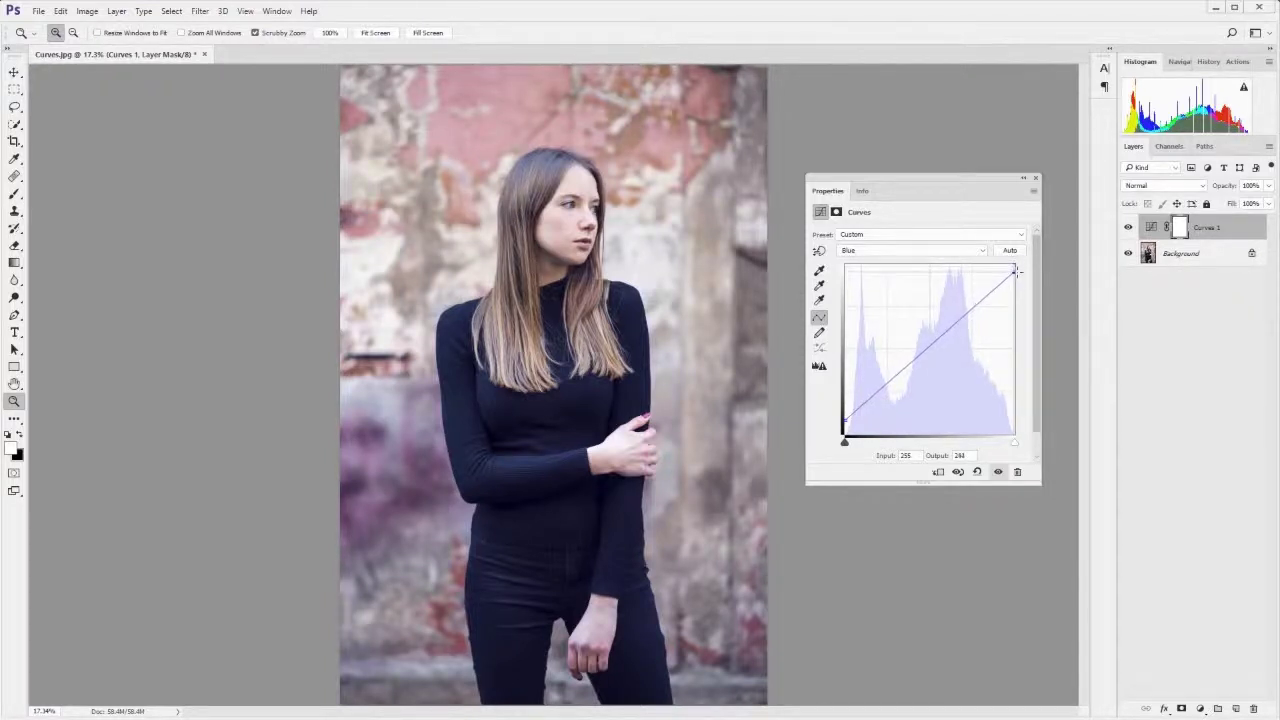
key(Down)
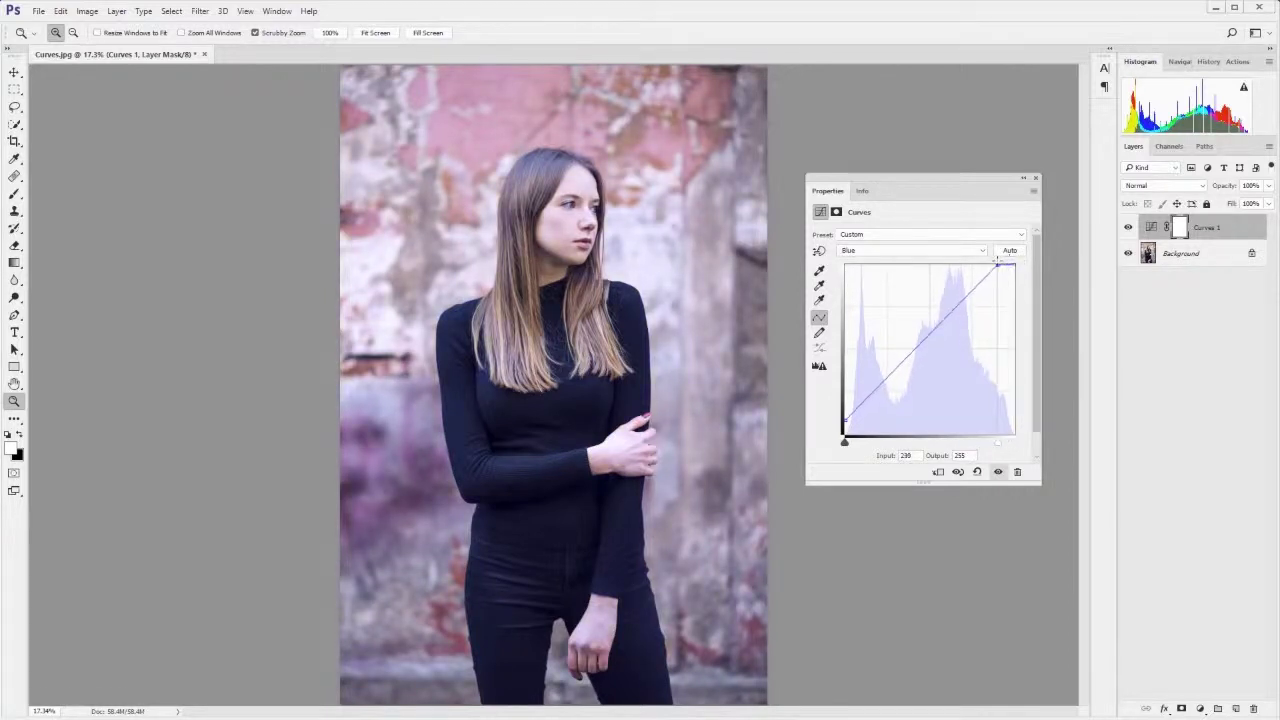
key(Up)
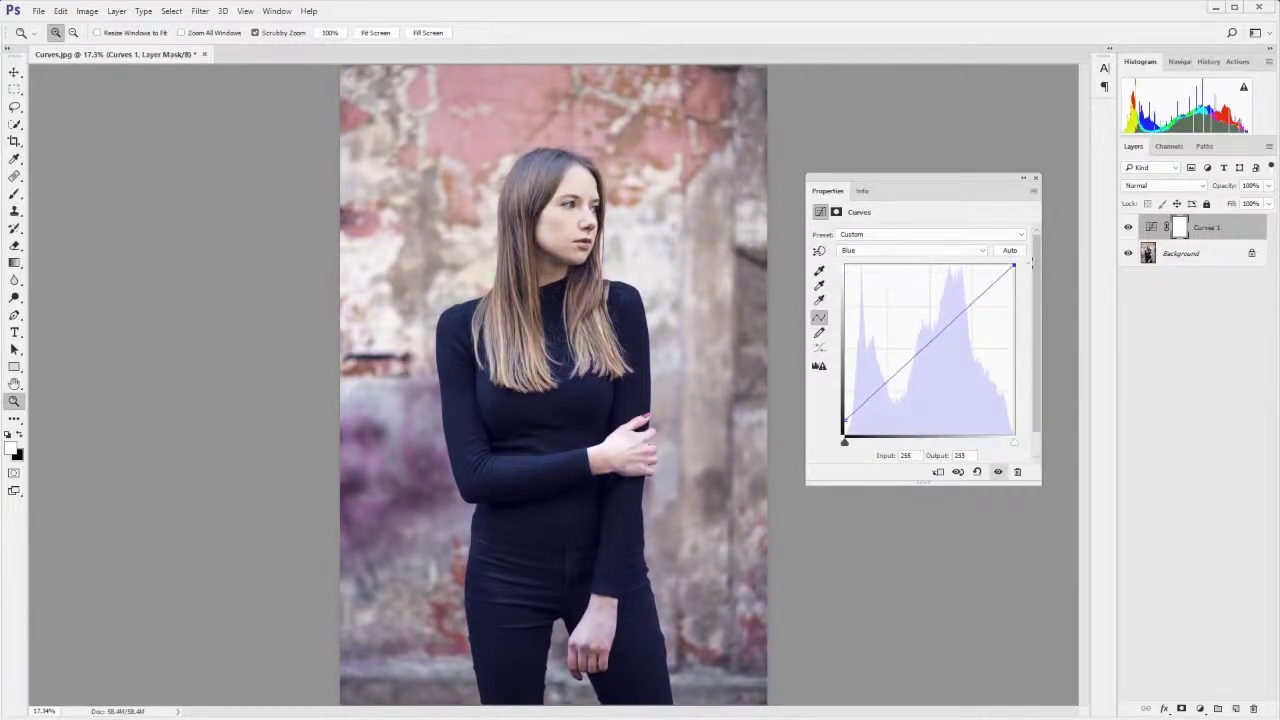
mouse_move(1013, 265)
mouse_down()
mouse_move(1000, 264)
mouse_move(1014, 265)
mouse_up()
key(Down)
key(Down)
key(Down)
key(Down)
key(Down)
key(Down)
key(Down)
key(Down)
key(Down)
key(Down)
key(Down)
key(Down)
mouse_move(845, 433)
mouse_down()
mouse_move(846, 420)
mouse_move(857, 433)
mouse_up()
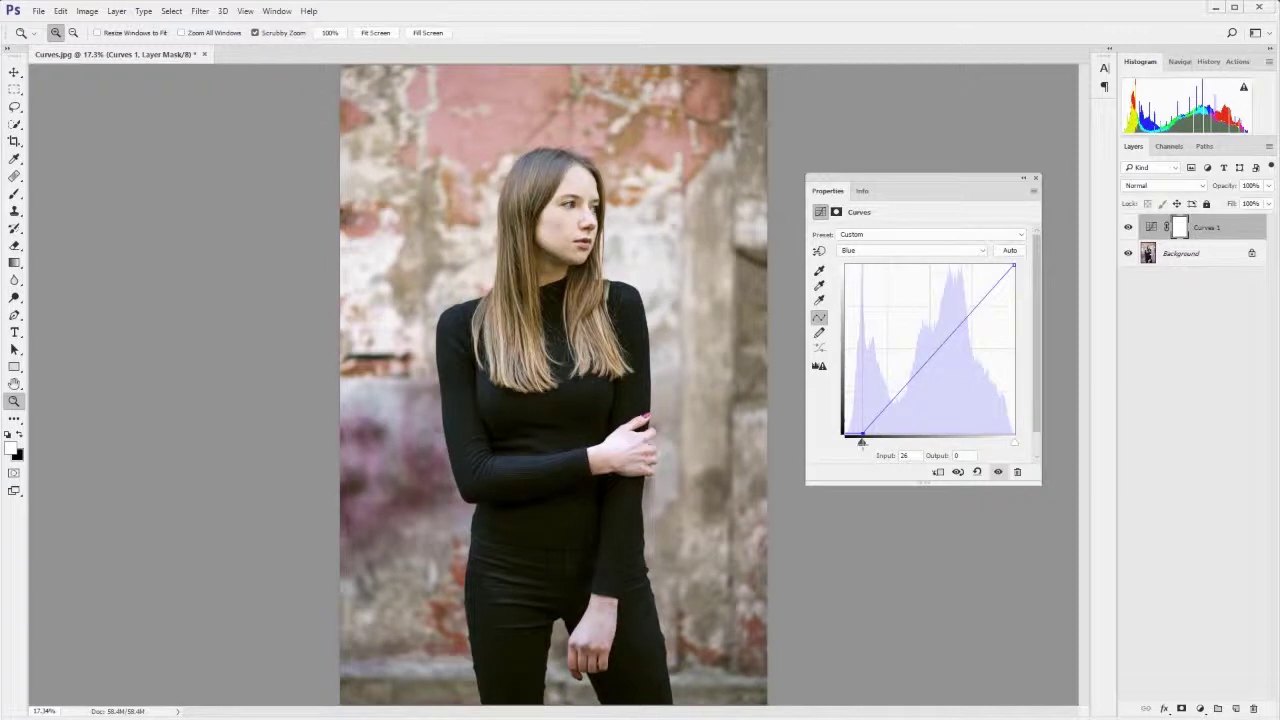
Reset the Blue black point and lower the Blue white point to Output 245
drag(861, 437, 845, 421)
click(1012, 265)
drag(1013, 265, 1024, 273)
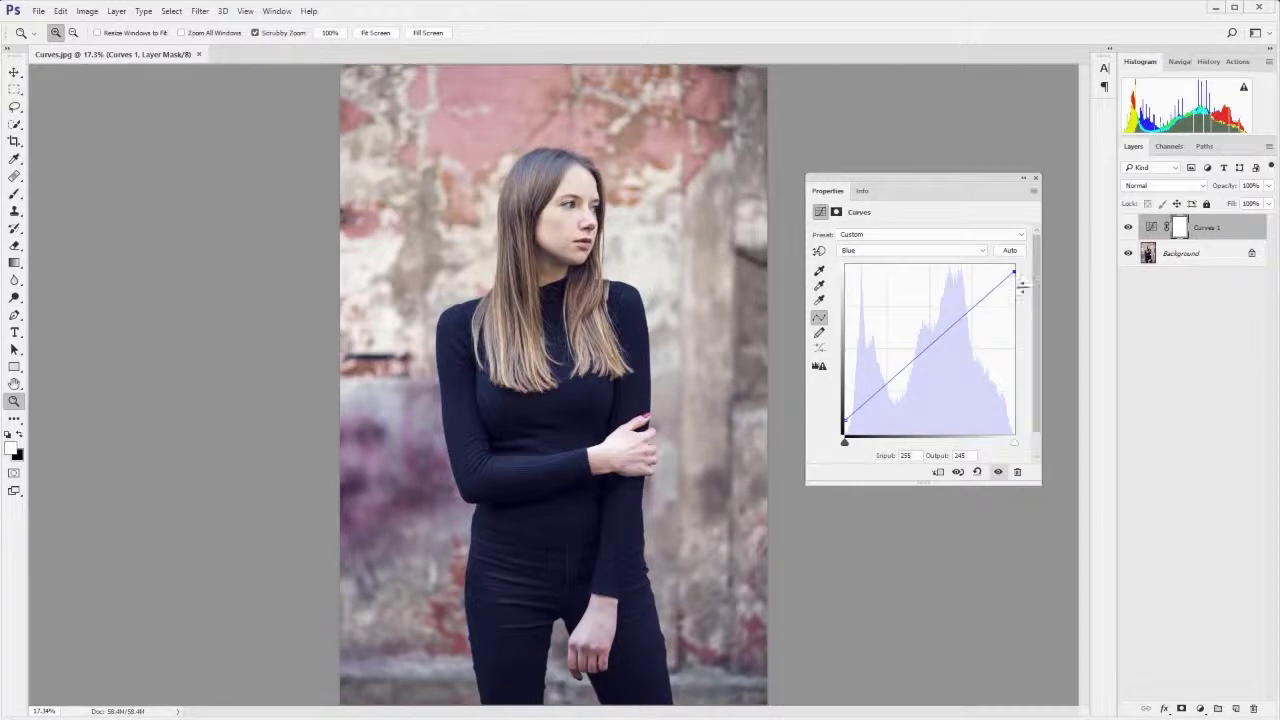
click(998, 472)
click(998, 472)
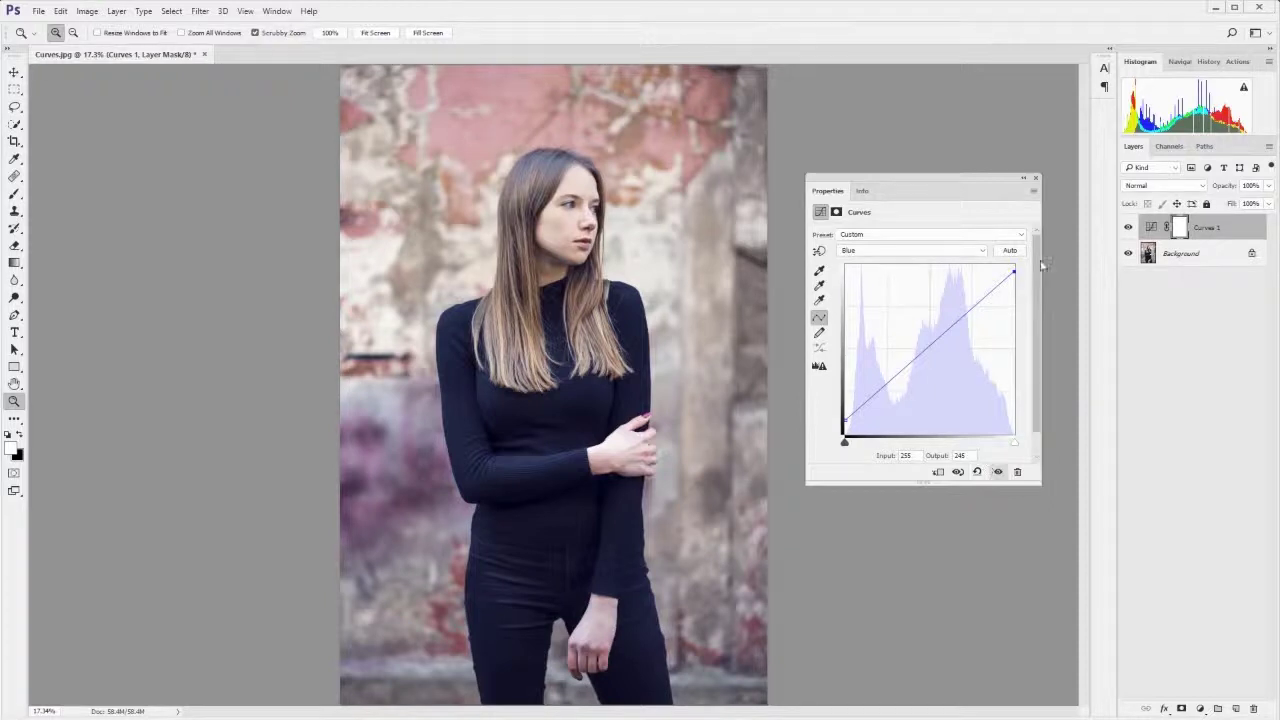
click(982, 251)
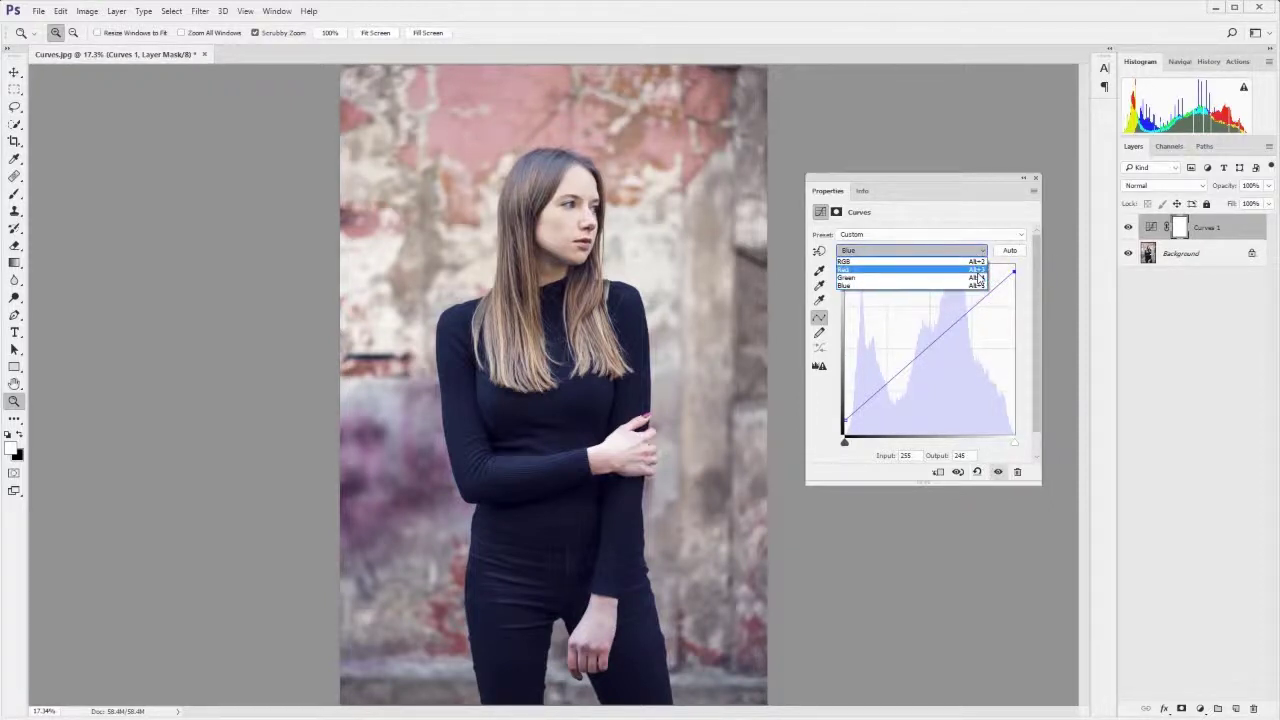
Add a Red midtone point at Input 129, Output 122 and toggle Curves 1 to compare
click(977, 269)
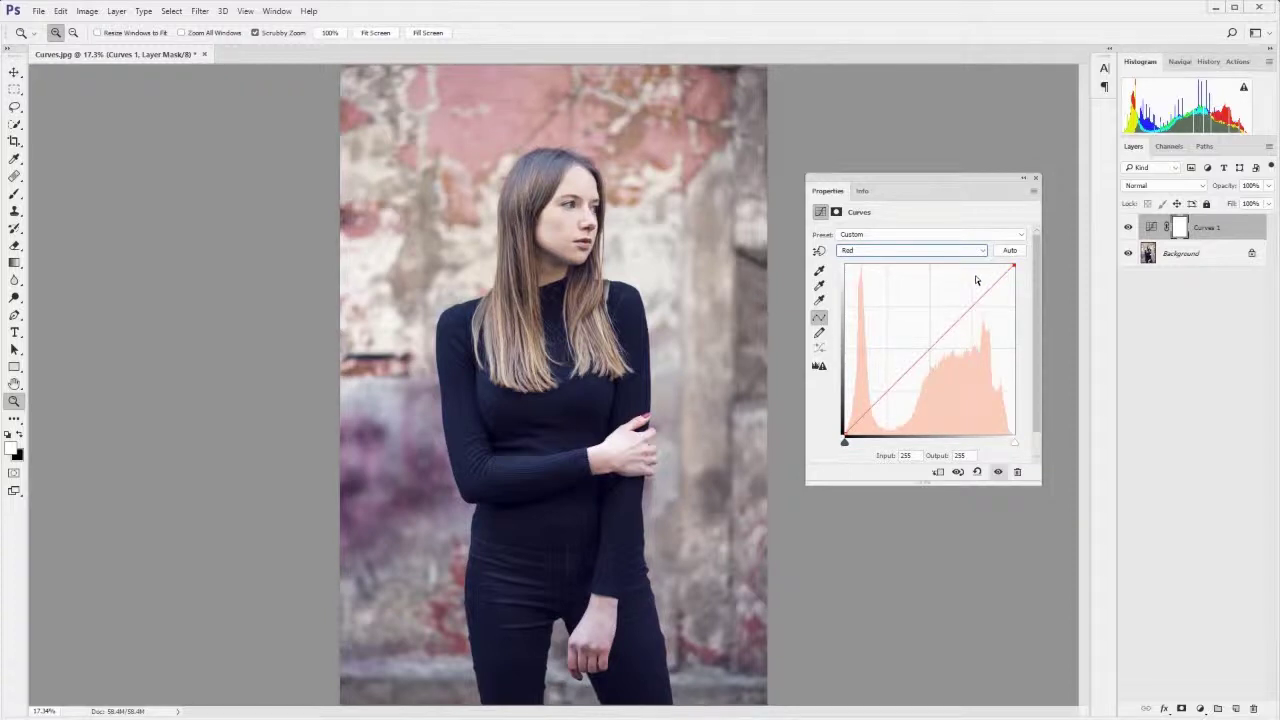
drag(929, 348, 931, 352)
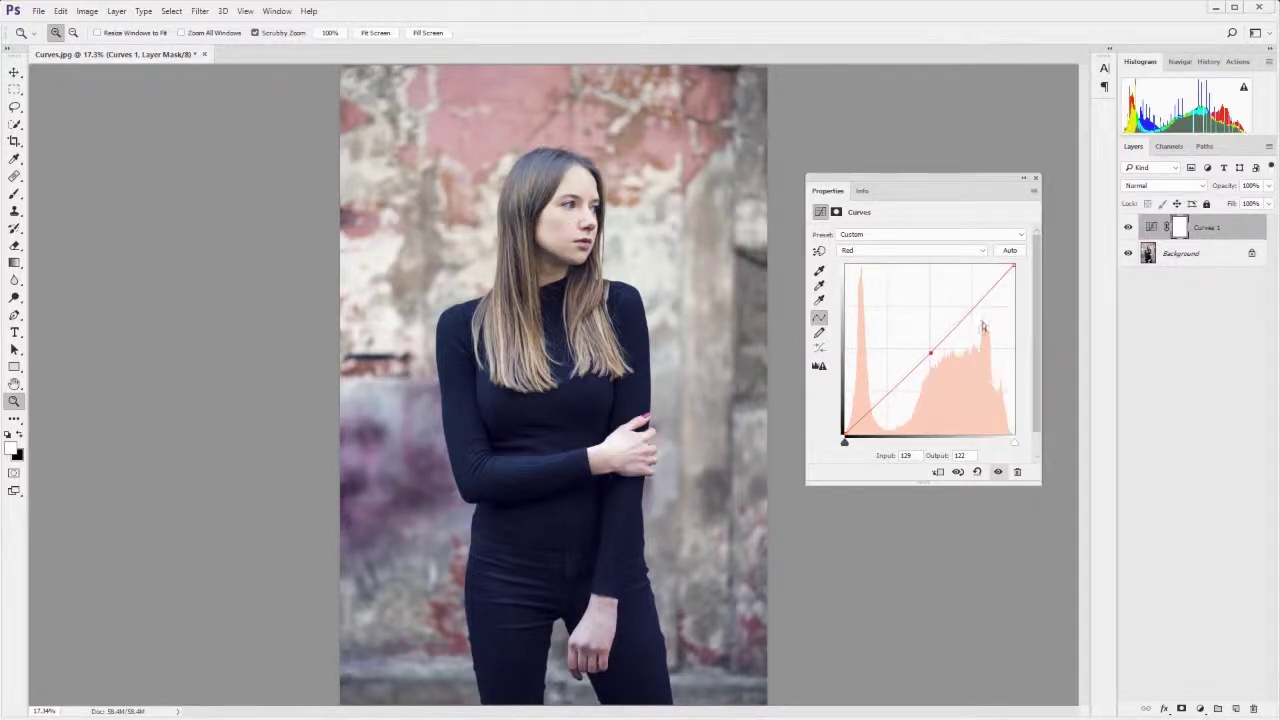
click(1000, 472)
click(1000, 472)
click(1000, 472)
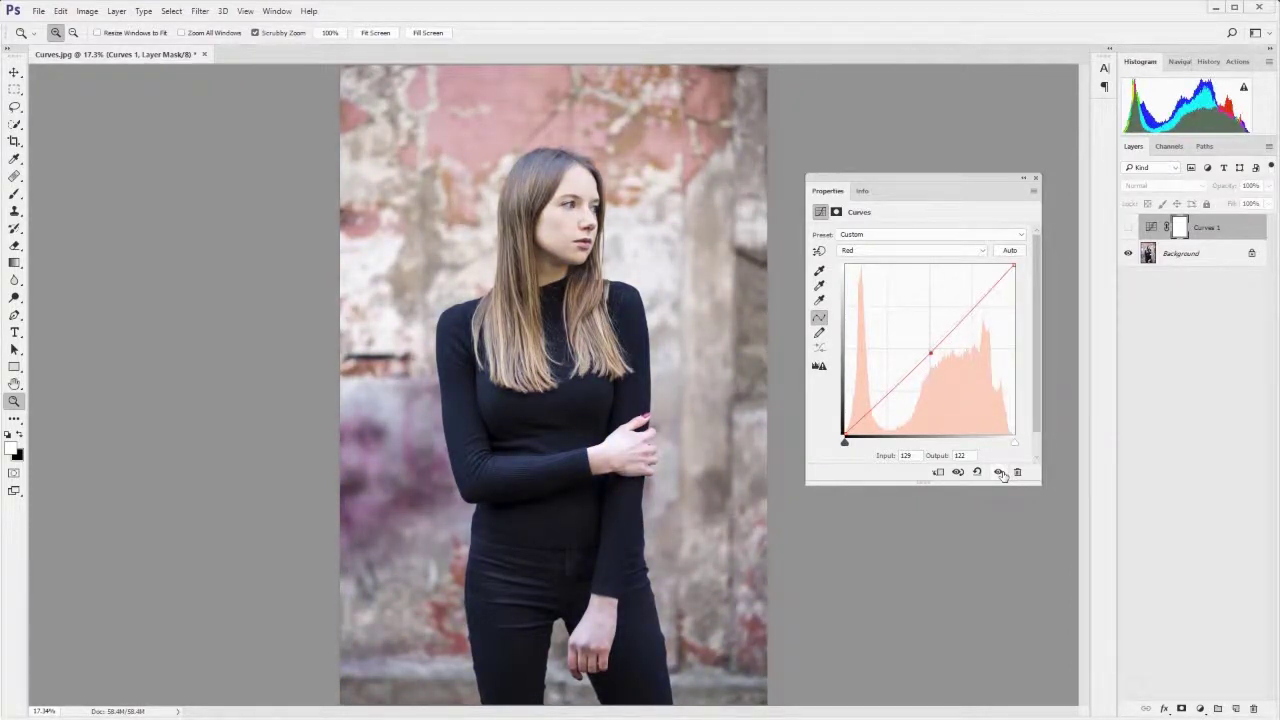
Turn Curves 1 back on, compare once more, and close its settings panel
click(1000, 472)
click(1000, 472)
click(1000, 472)
click(1036, 181)
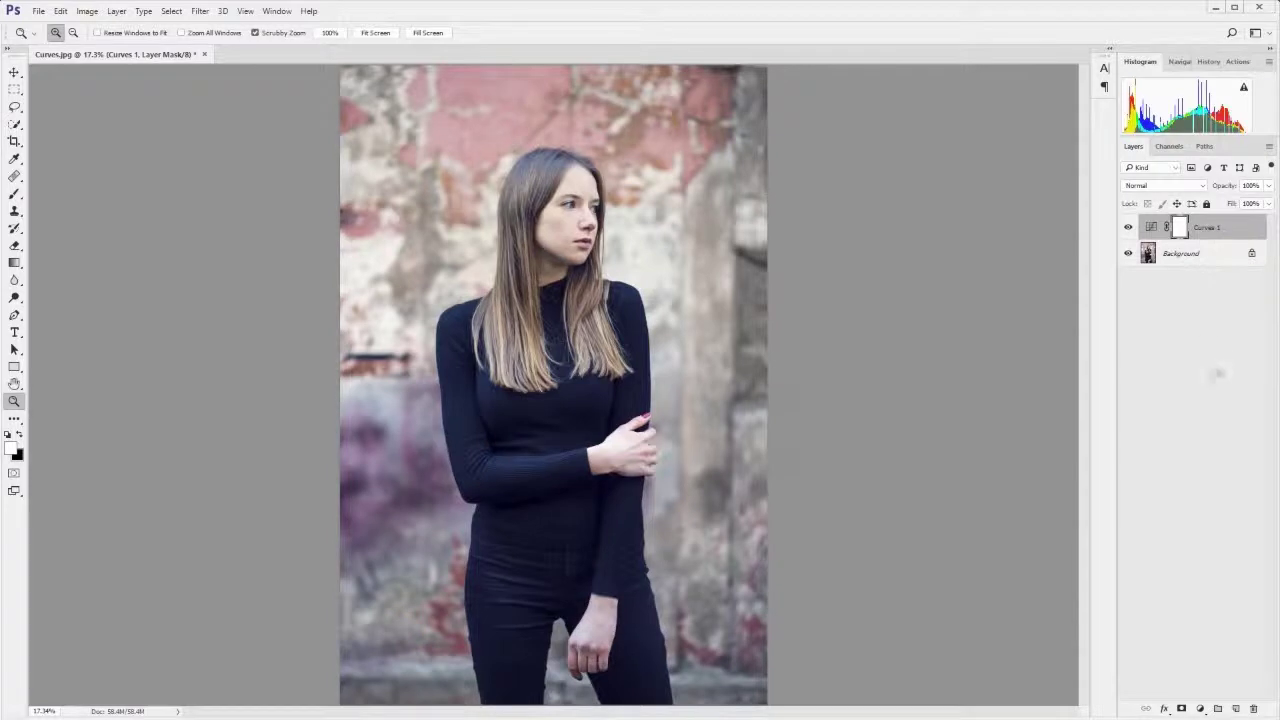
Add a Curves 2 layer with an RGB S-curve: shadow point lowered, highlight point raised
click(1200, 707)
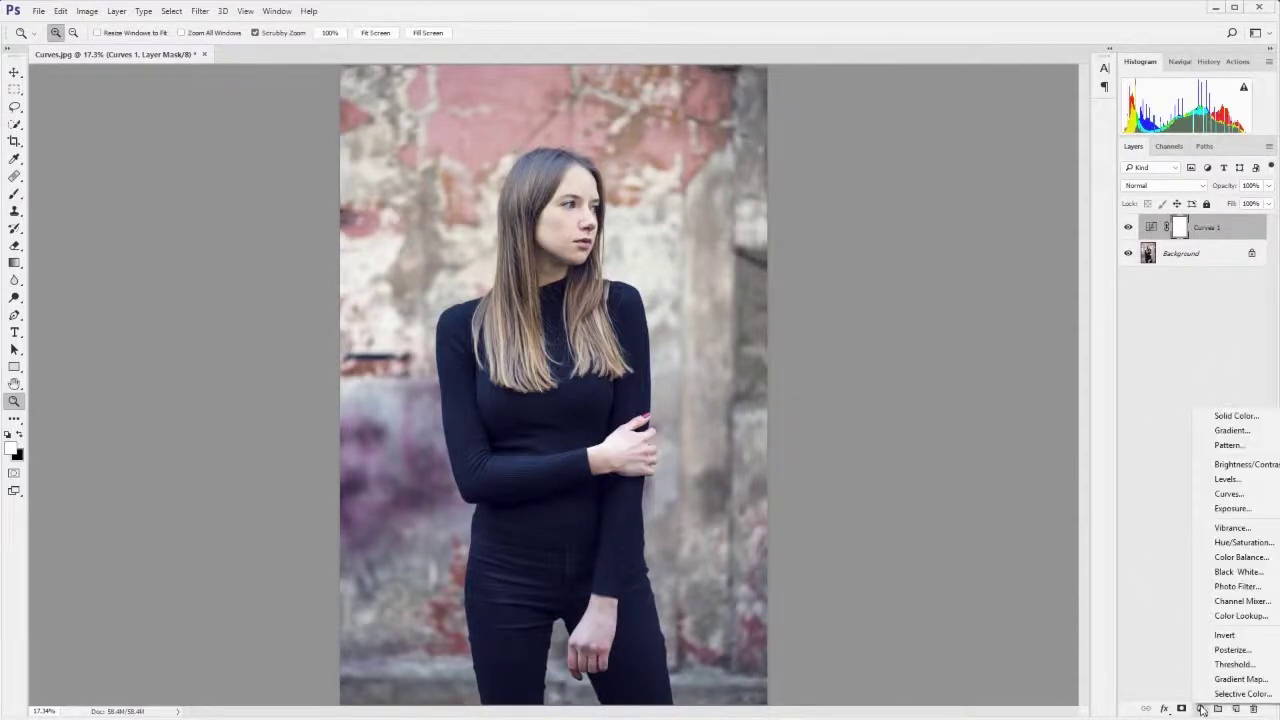
click(1235, 494)
drag(937, 346, 965, 304)
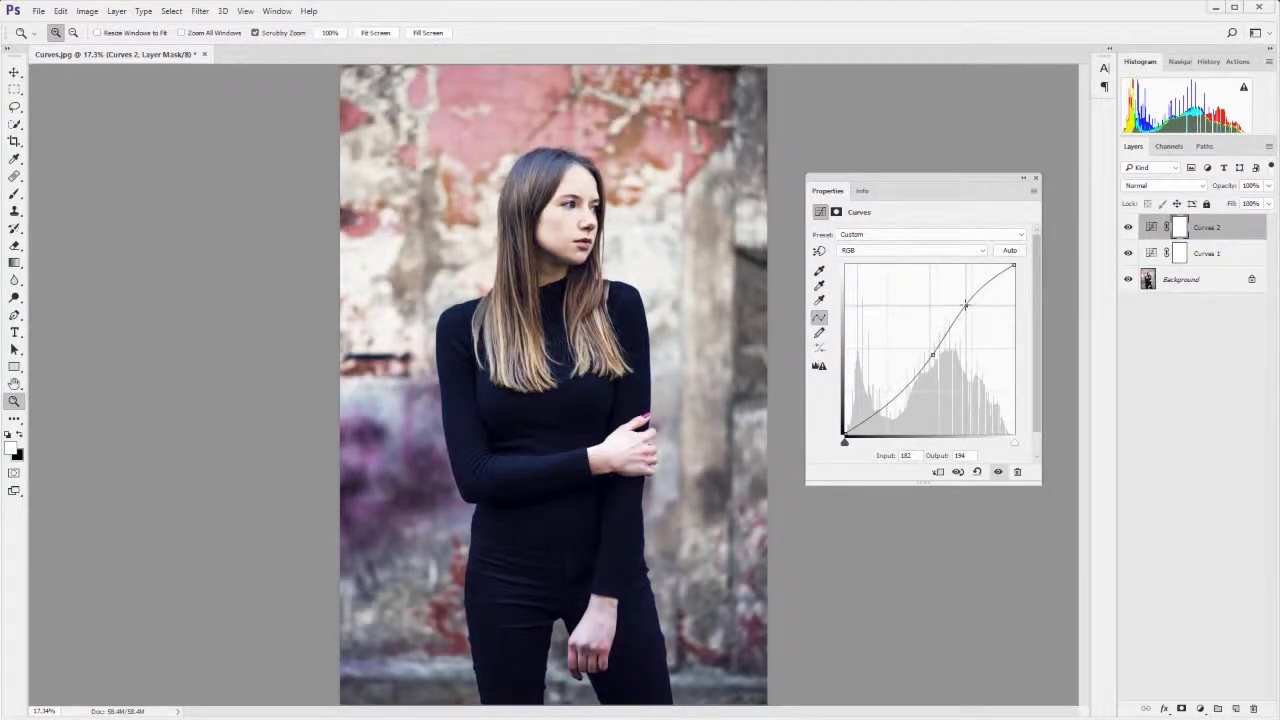
drag(888, 394, 887, 407)
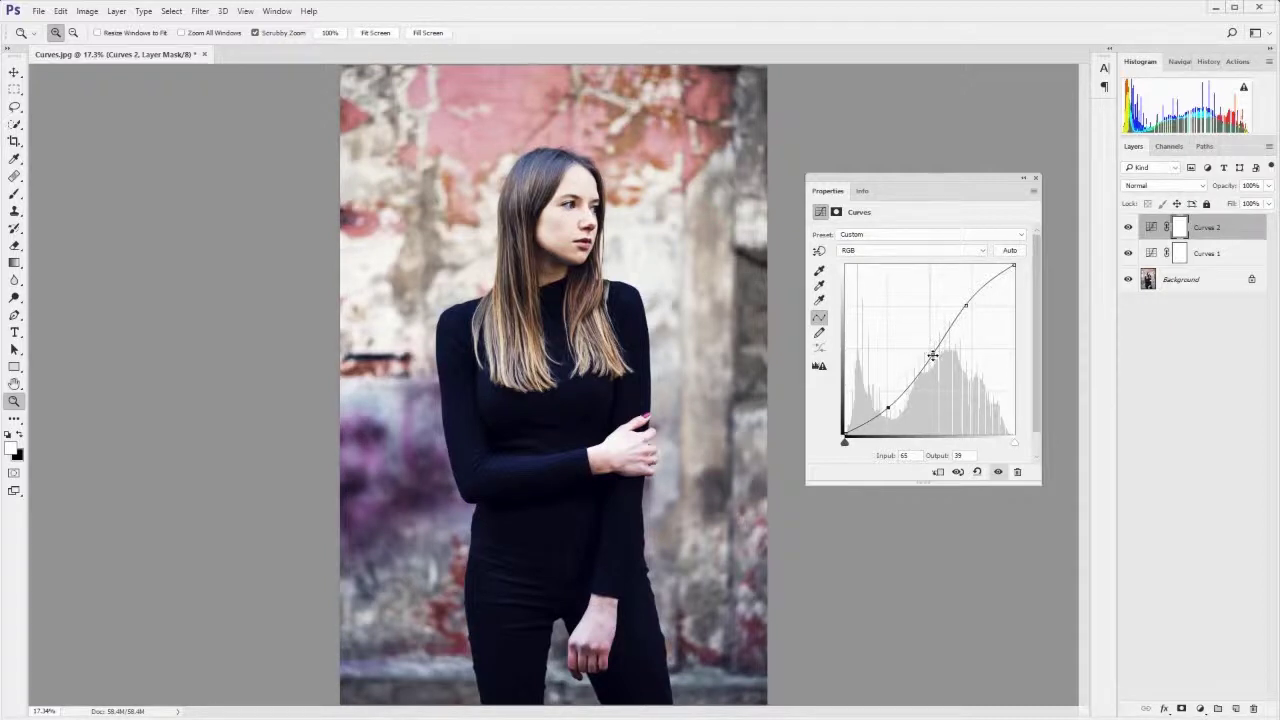
drag(932, 355, 1016, 230)
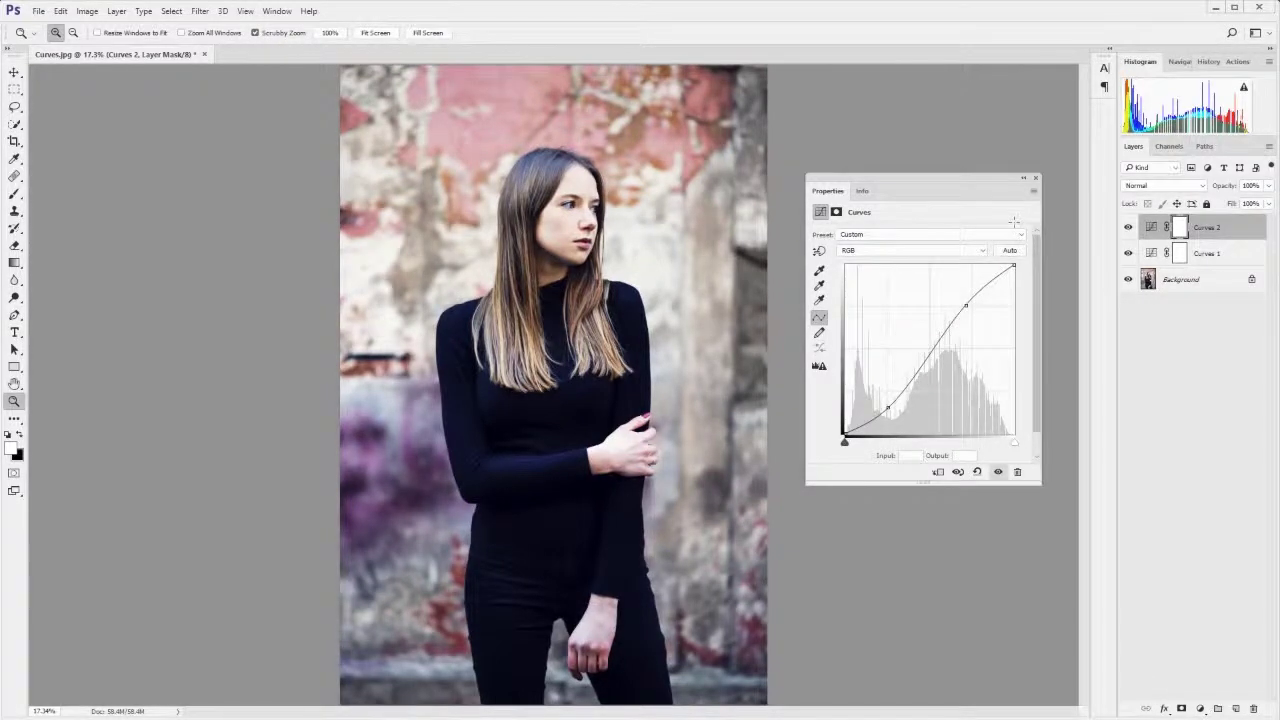
drag(966, 305, 967, 299)
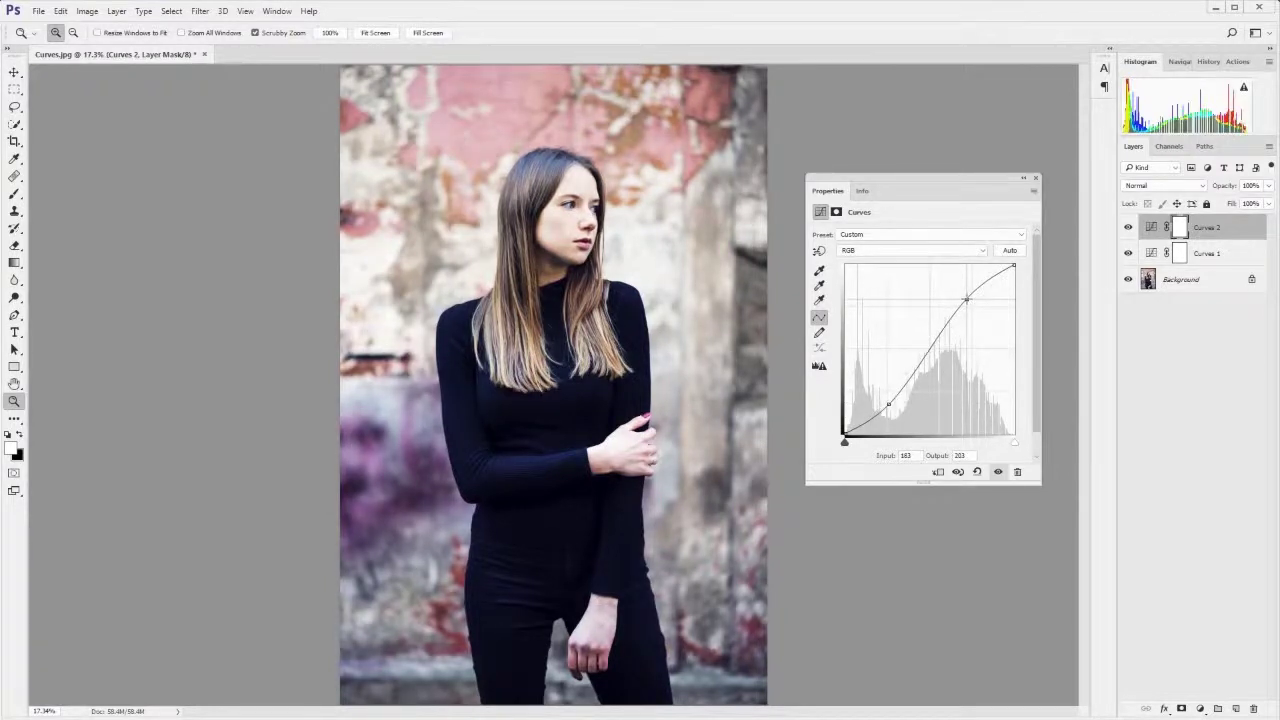
Toggle Curves 2 on and off to compare the contrast, then close its panel
click(997, 472)
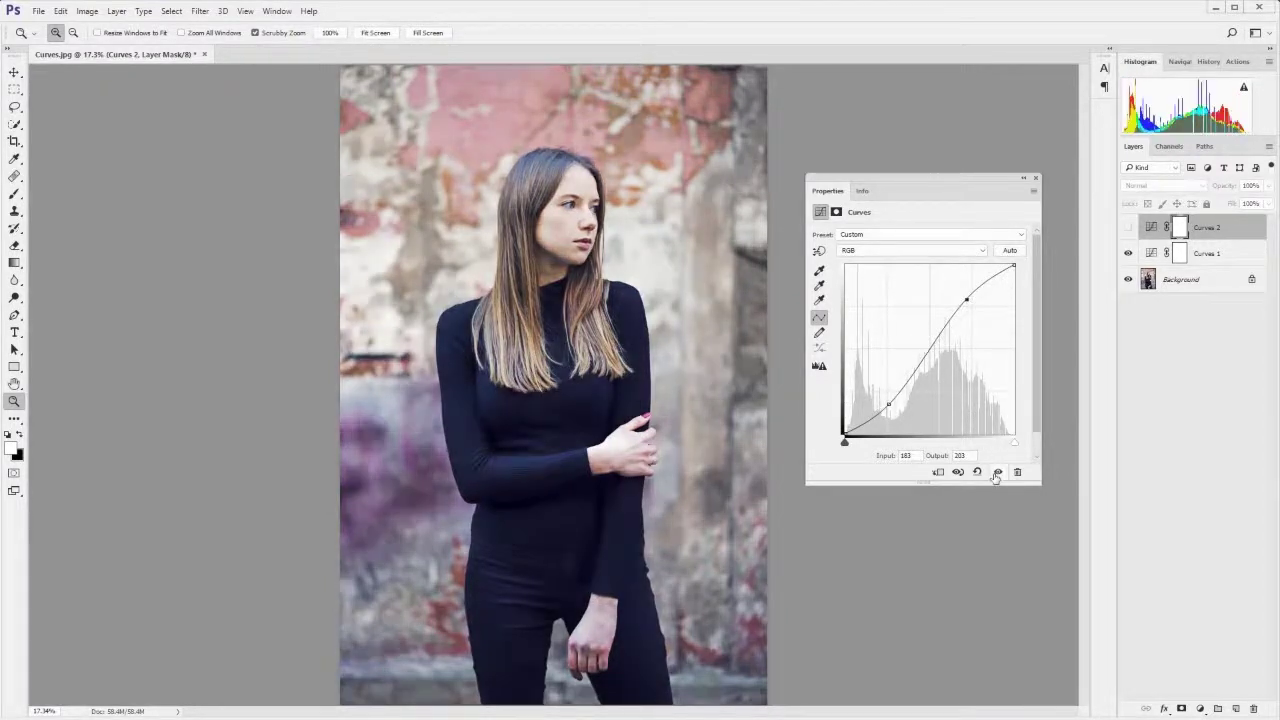
click(997, 472)
click(997, 472)
click(997, 472)
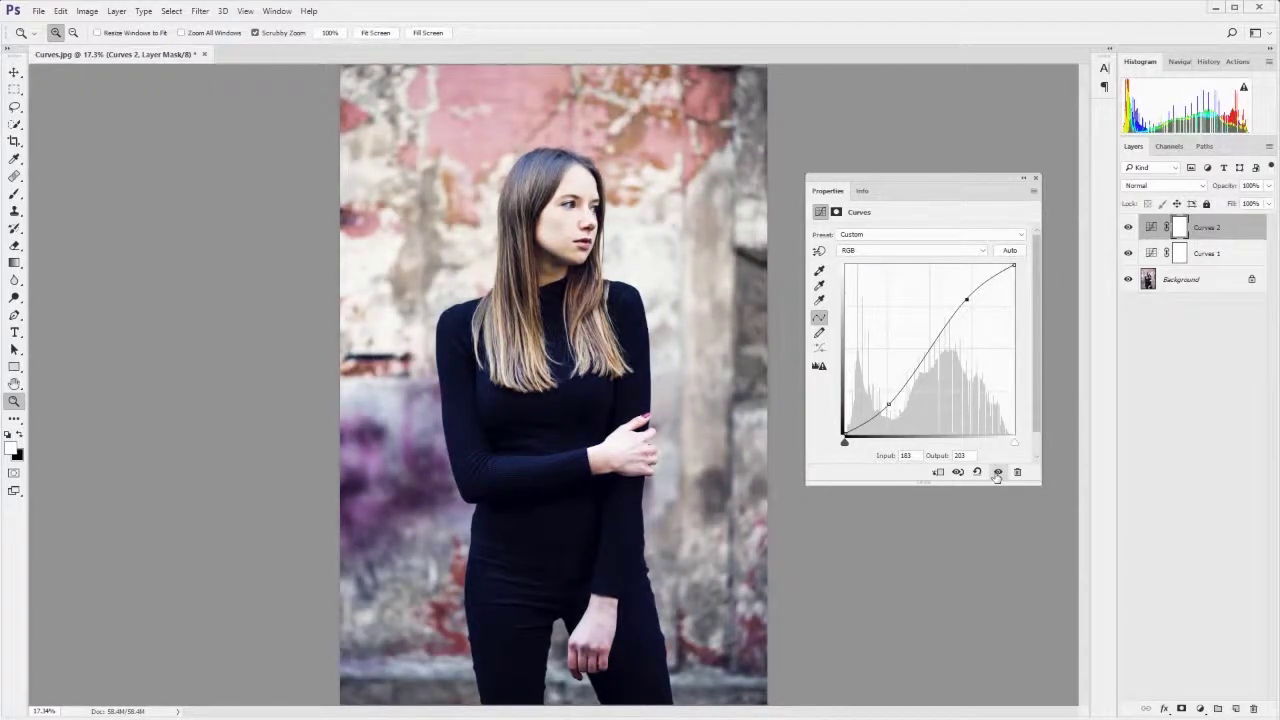
click(997, 472)
click(1036, 181)
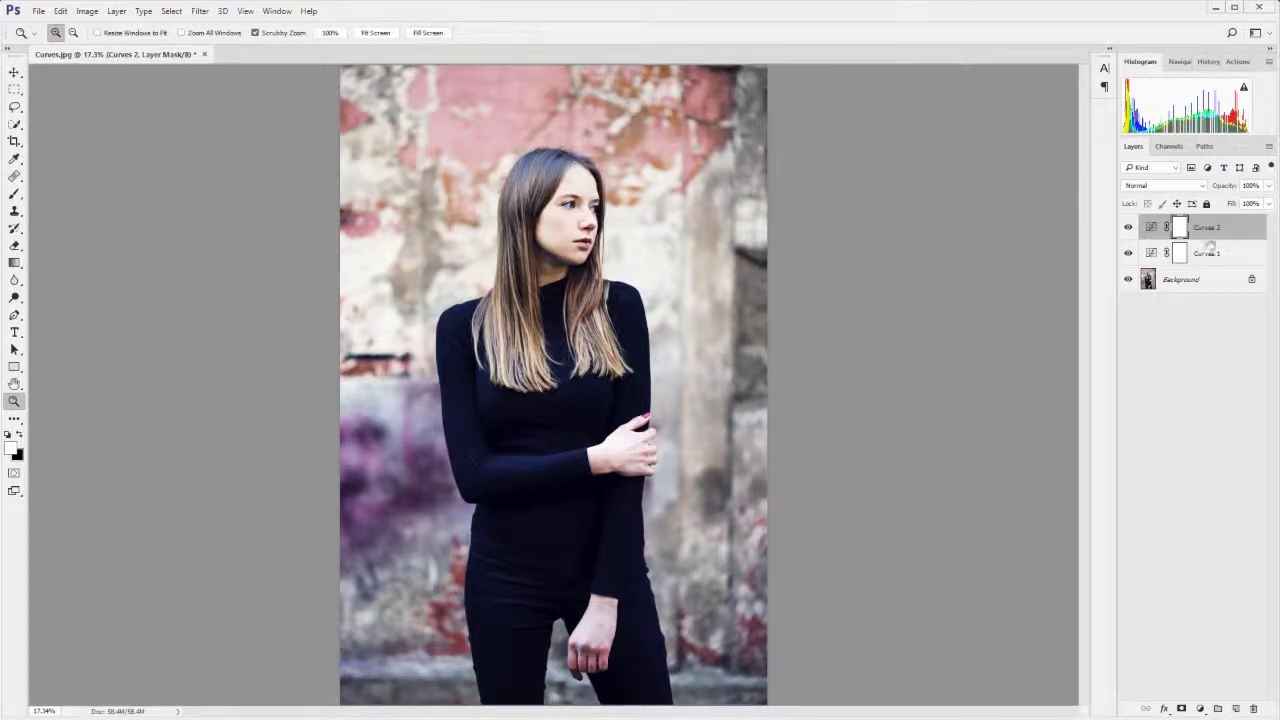
Lower Curves 2's opacity to 50%
click(1268, 186)
drag(1268, 207, 1238, 210)
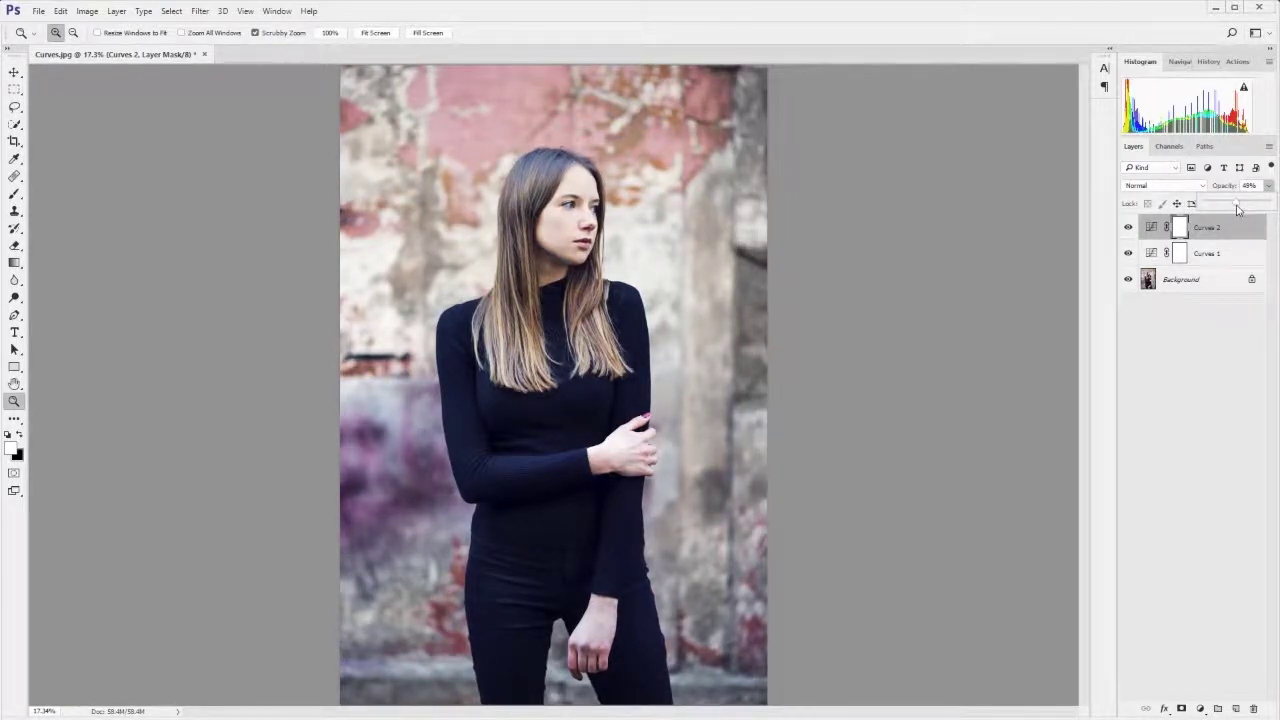
drag(1238, 208, 1238, 209)
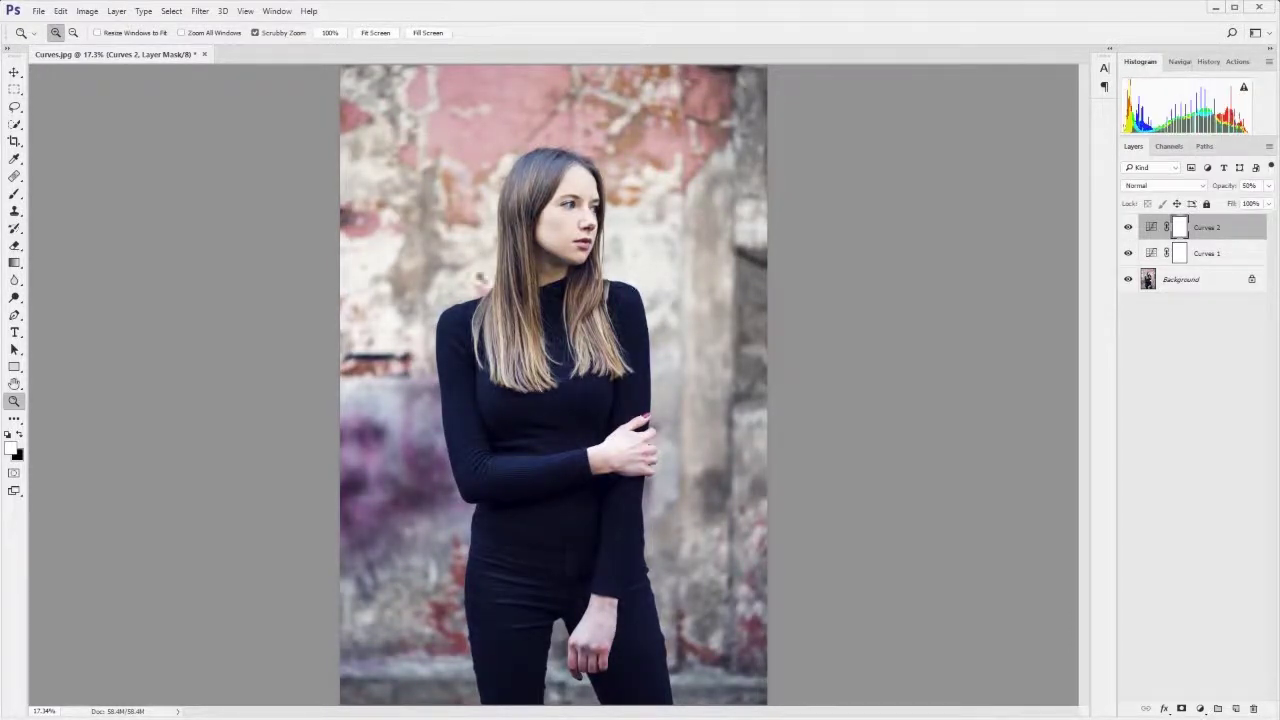
click(532, 237)
drag(553, 205, 534, 257)
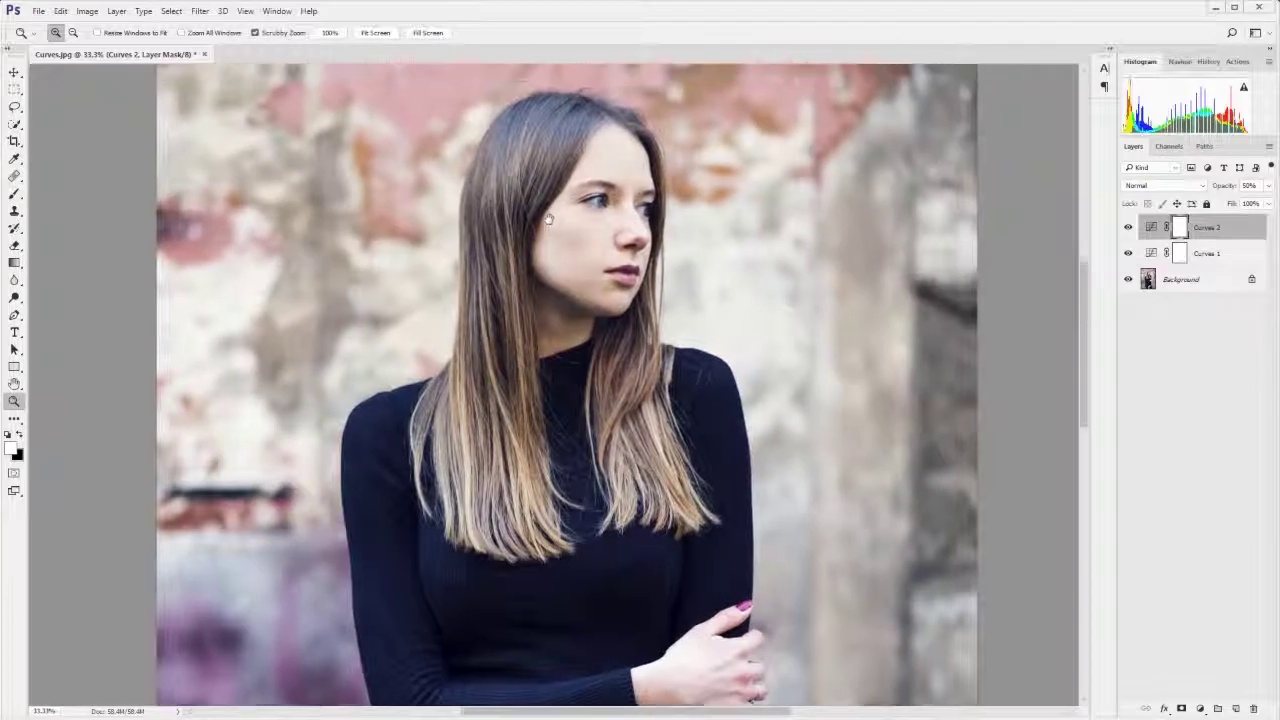
click(535, 257)
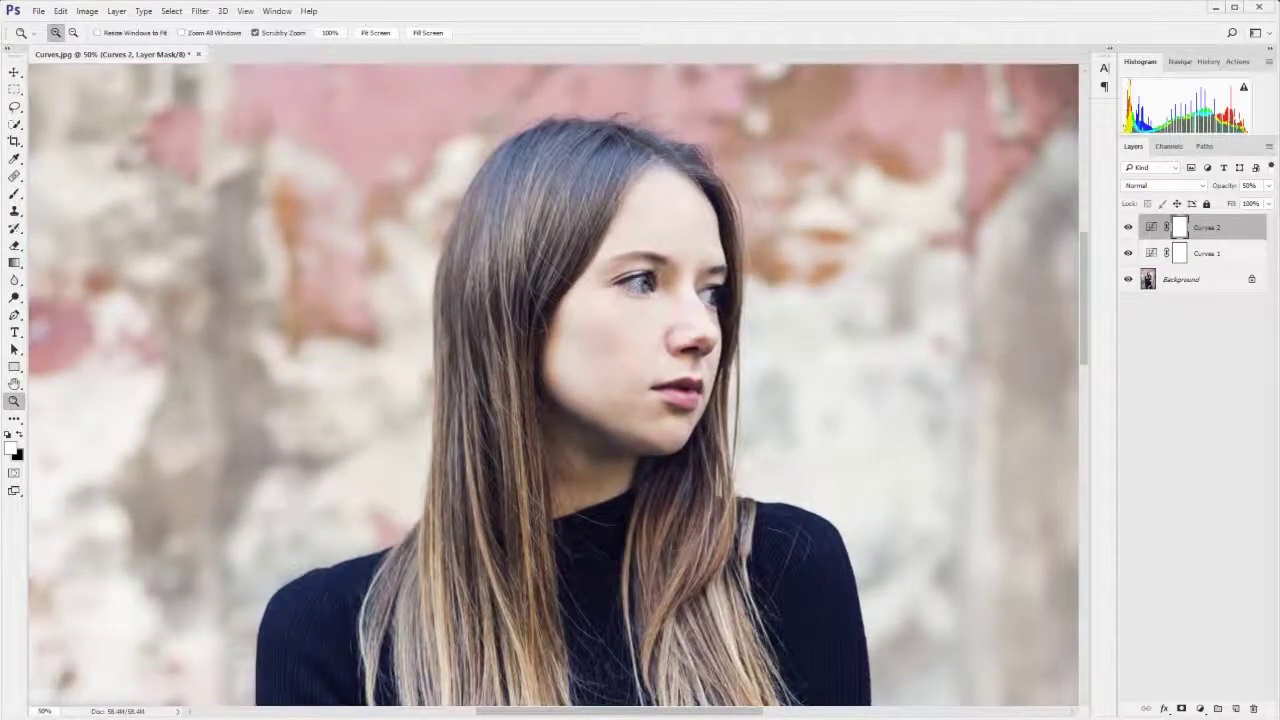
drag(632, 322, 577, 276)
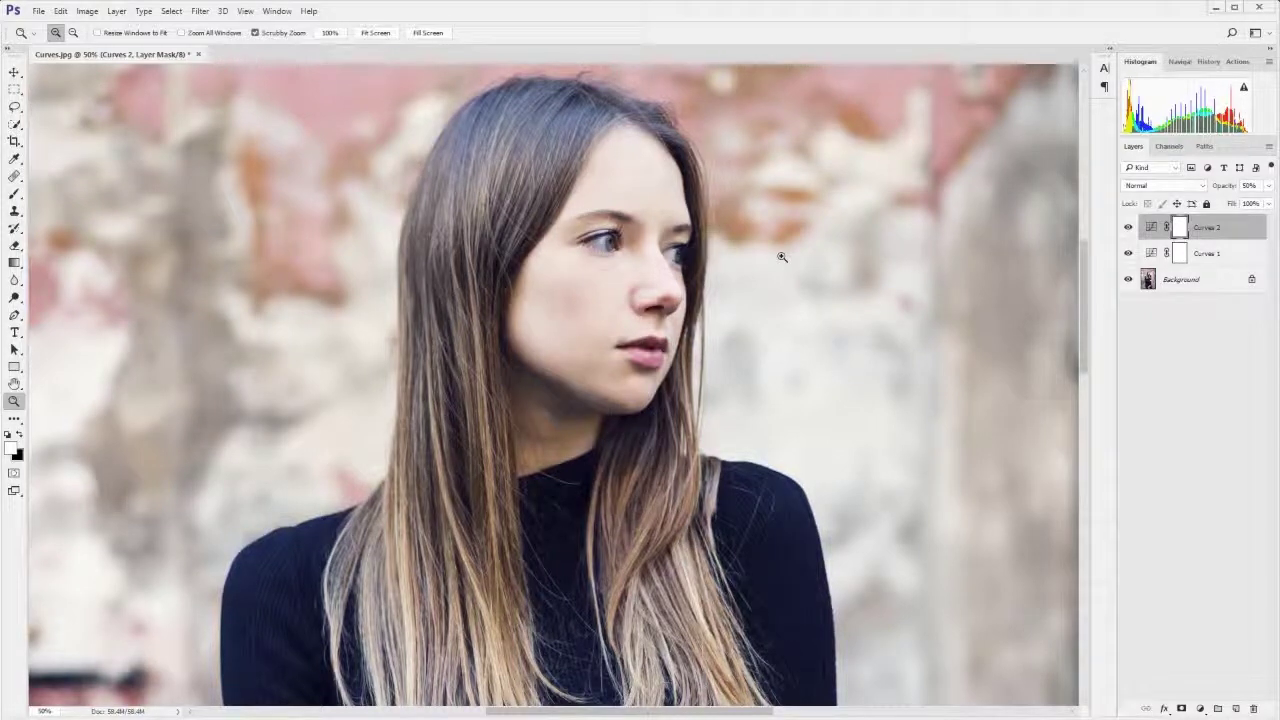
click(1130, 228)
click(1130, 228)
scroll(966, 371, down, 5)
click(1128, 228)
click(1128, 228)
mouse_move(648, 245)
mouse_down()
mouse_move(724, 287)
mouse_move(840, 437)
mouse_up()
drag(720, 340, 697, 318)
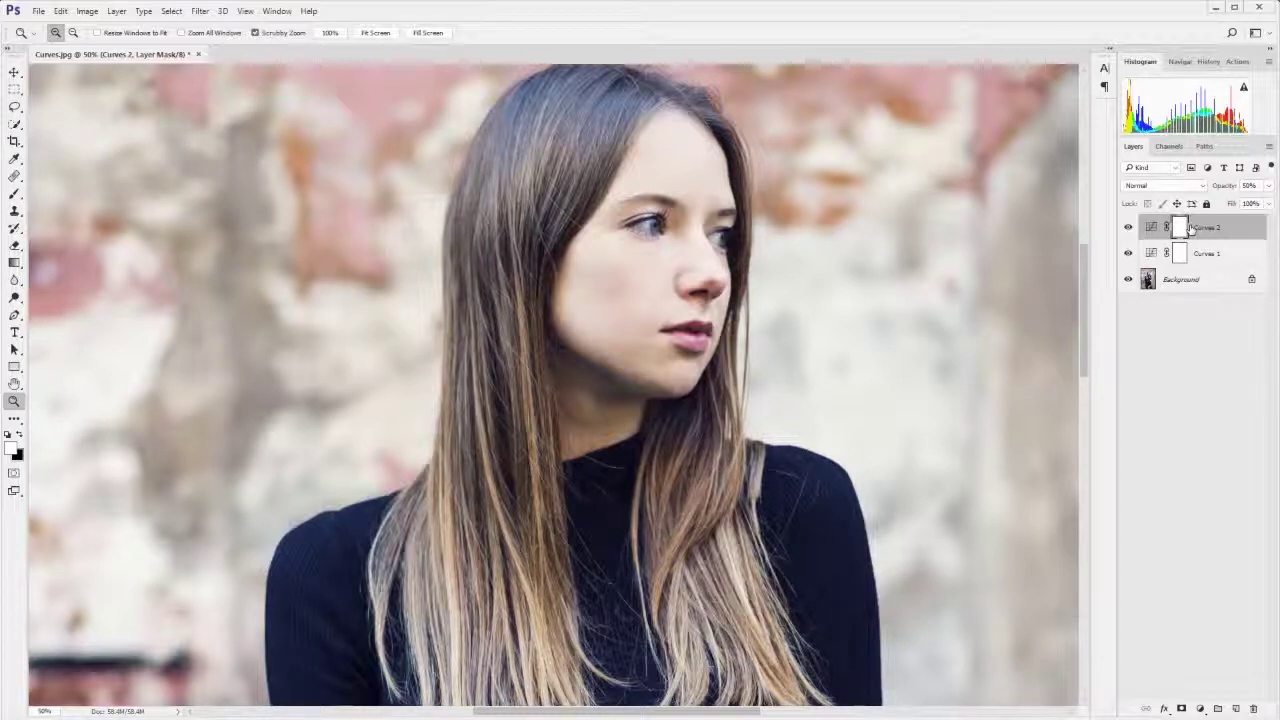
key(ctrl+minus)
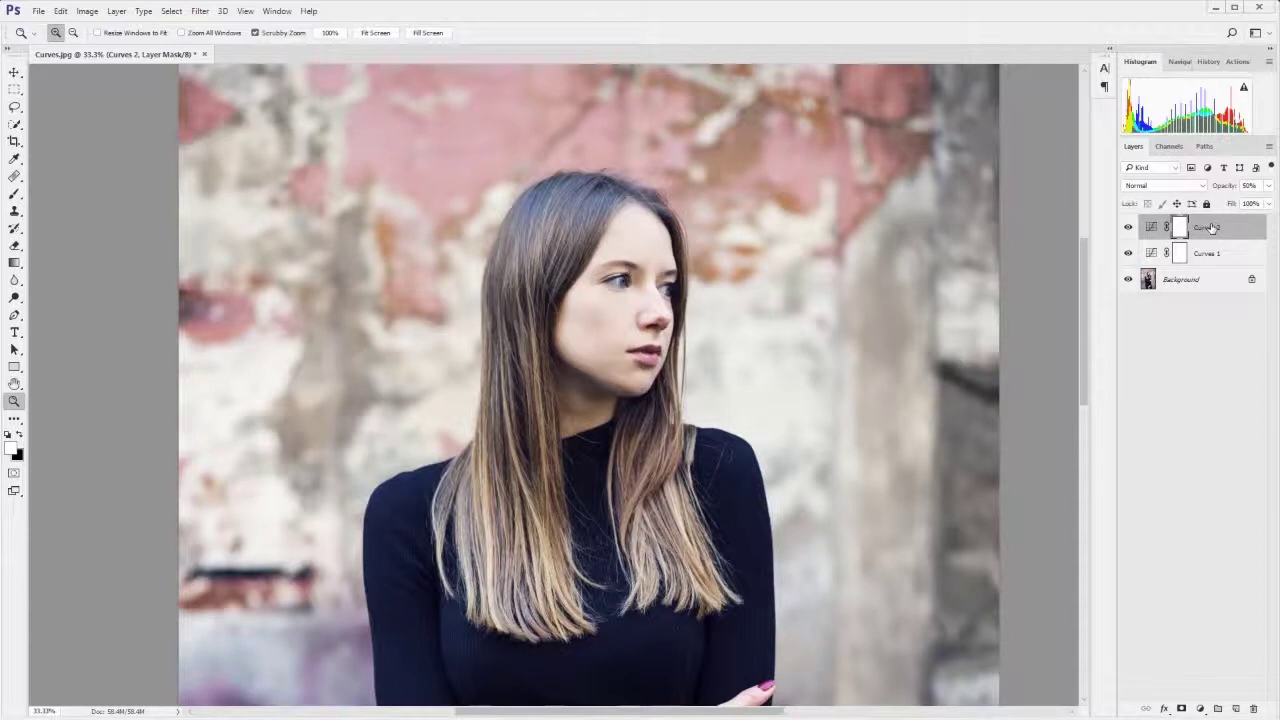
Move Curves 2 below Curves 1, invert its mask to black, and make white the foreground colour
drag(1211, 228, 1211, 255)
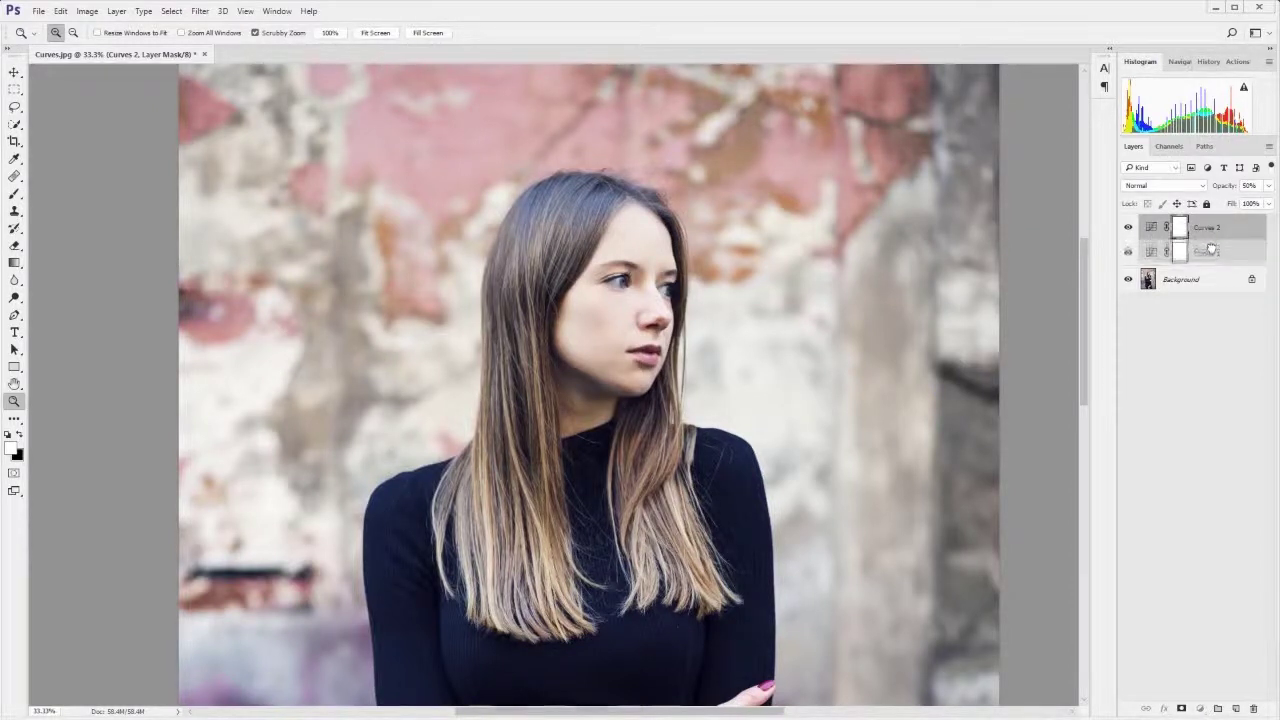
drag(1211, 255, 1212, 265)
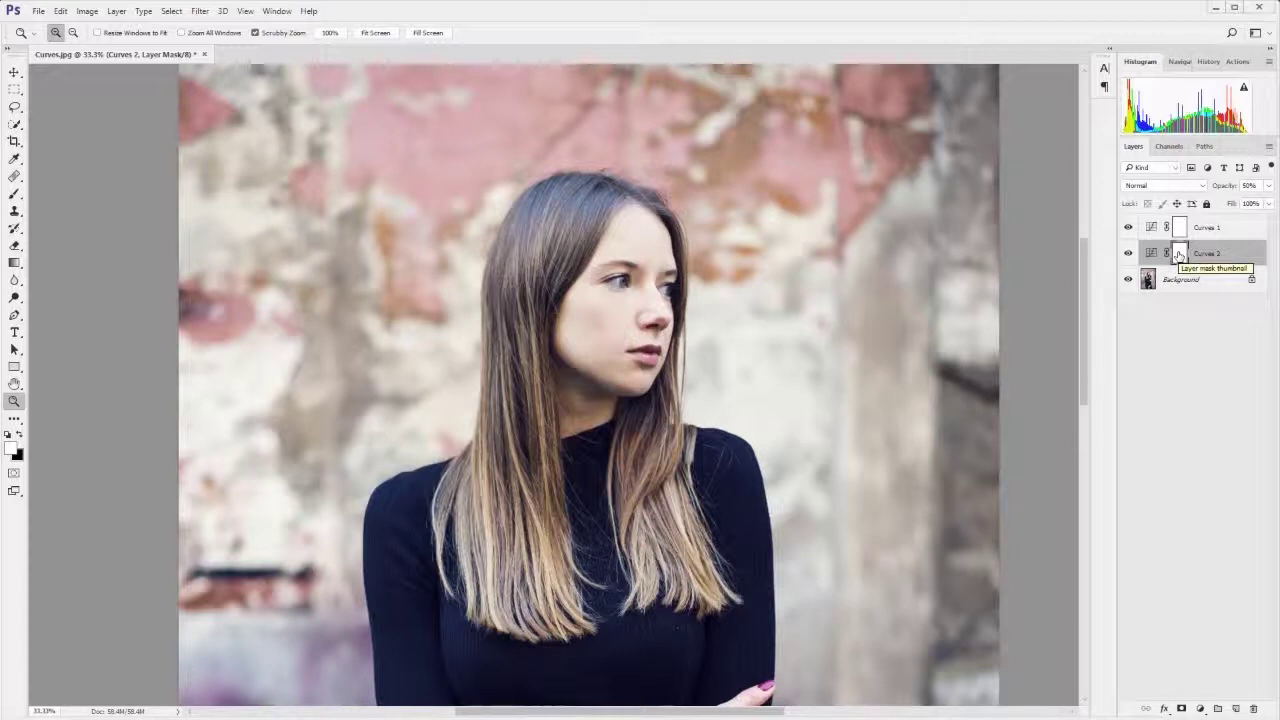
key(ctrl+i)
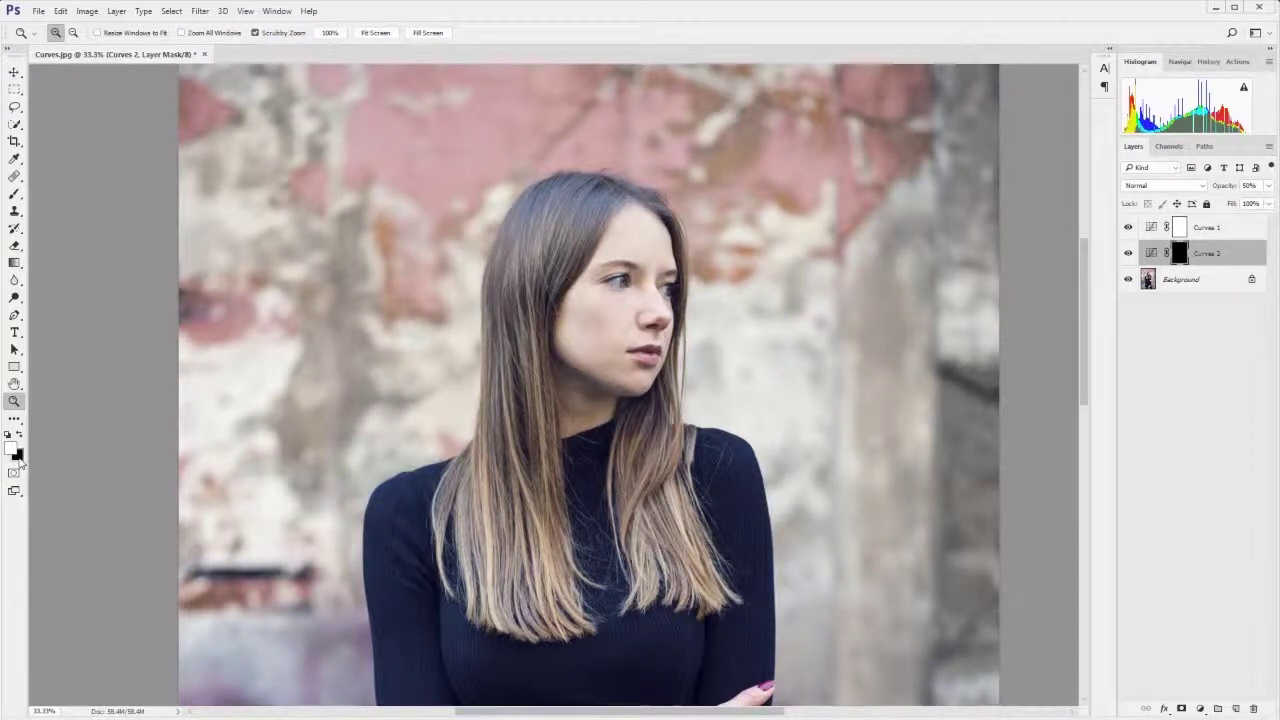
key(x)
key(x)
key(x)
key(x)
key(x)
key(x)
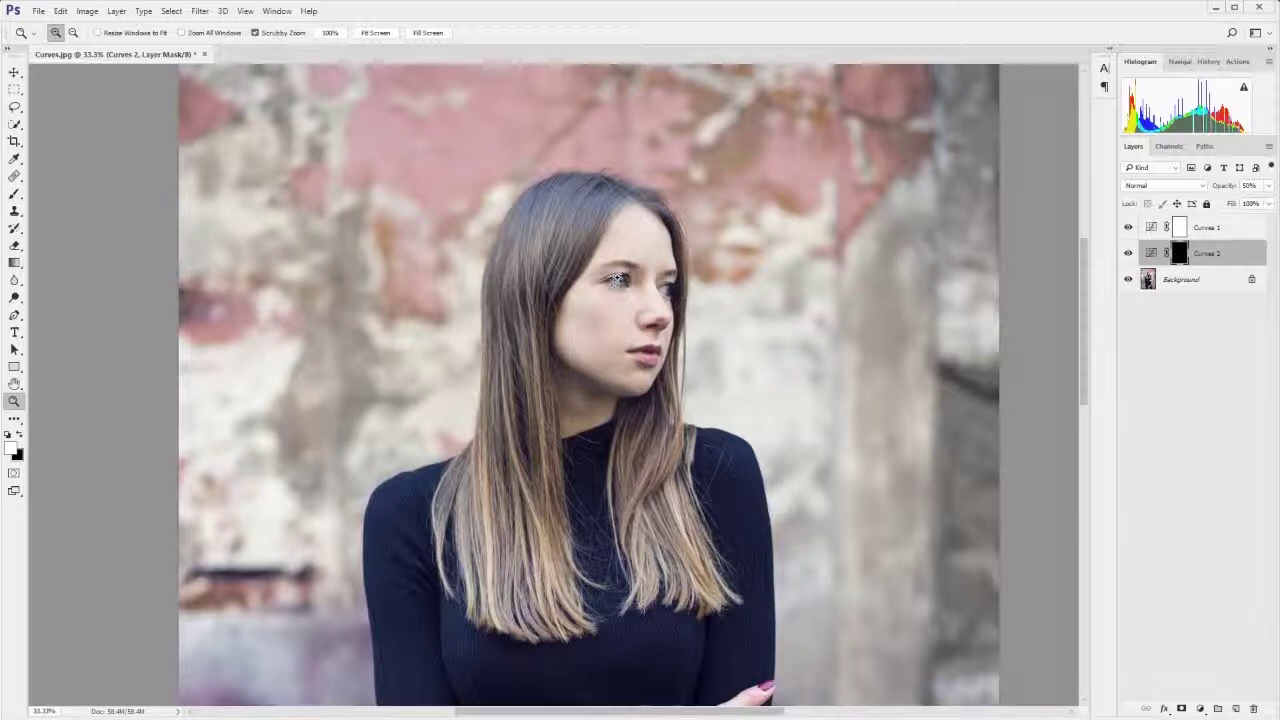
Set up a soft round brush at 0% hardness and size 250
key(b)
click(70, 32)
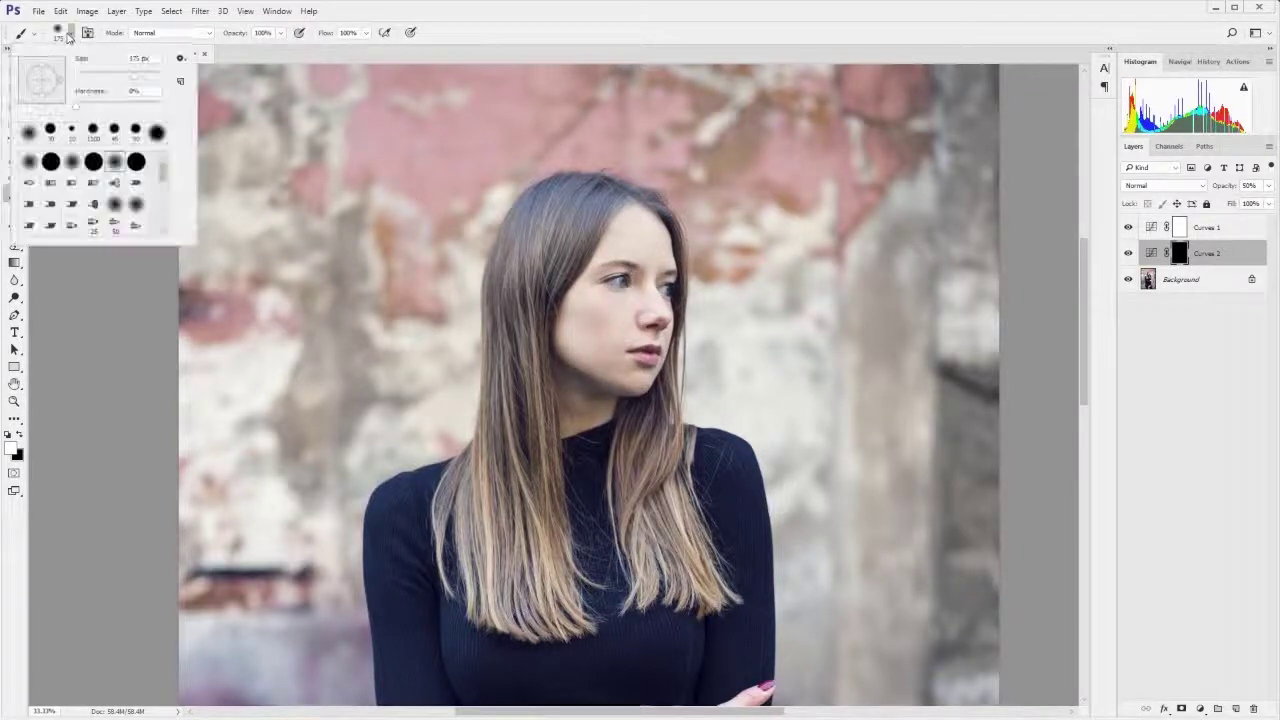
click(71, 162)
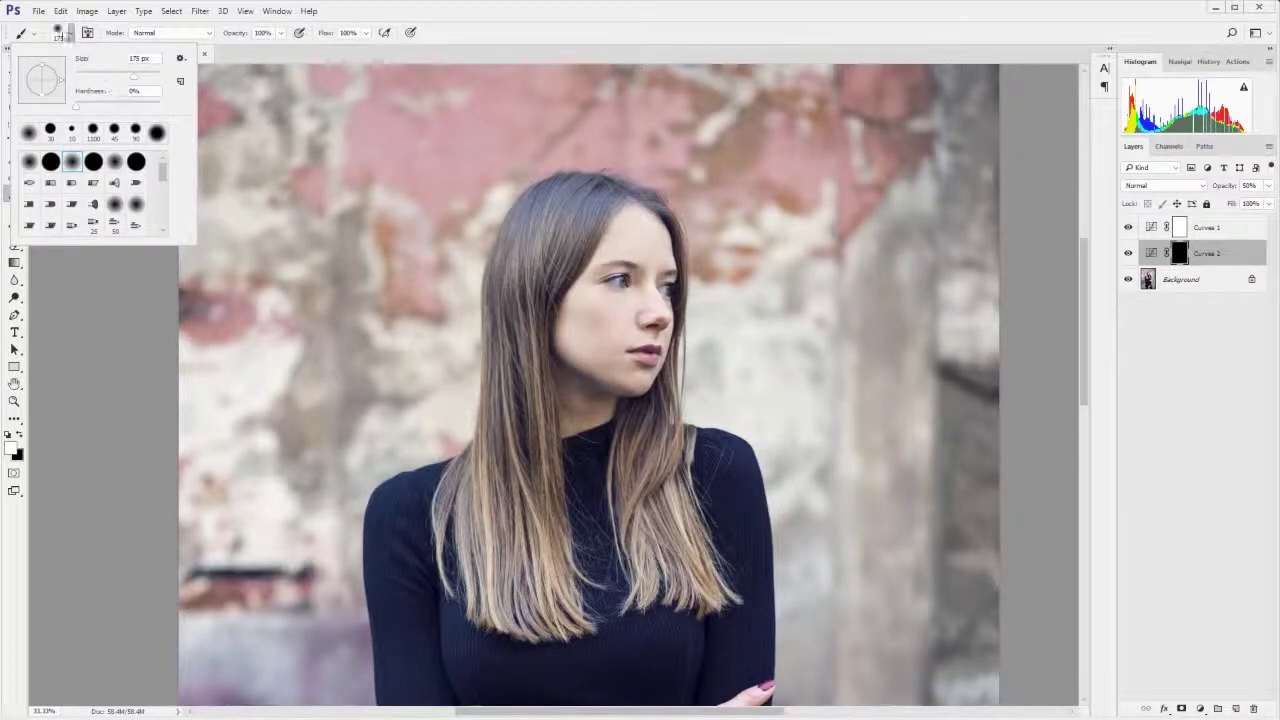
click(146, 91)
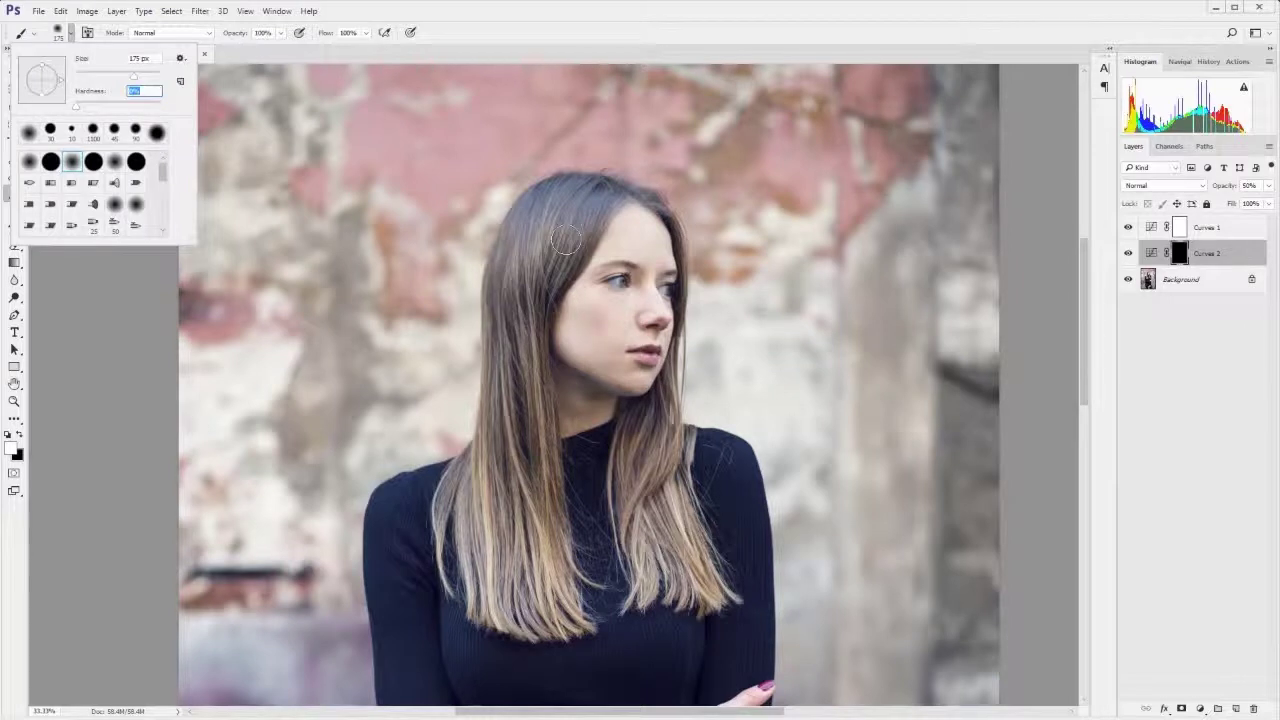
key(Return)
key(bracketright)
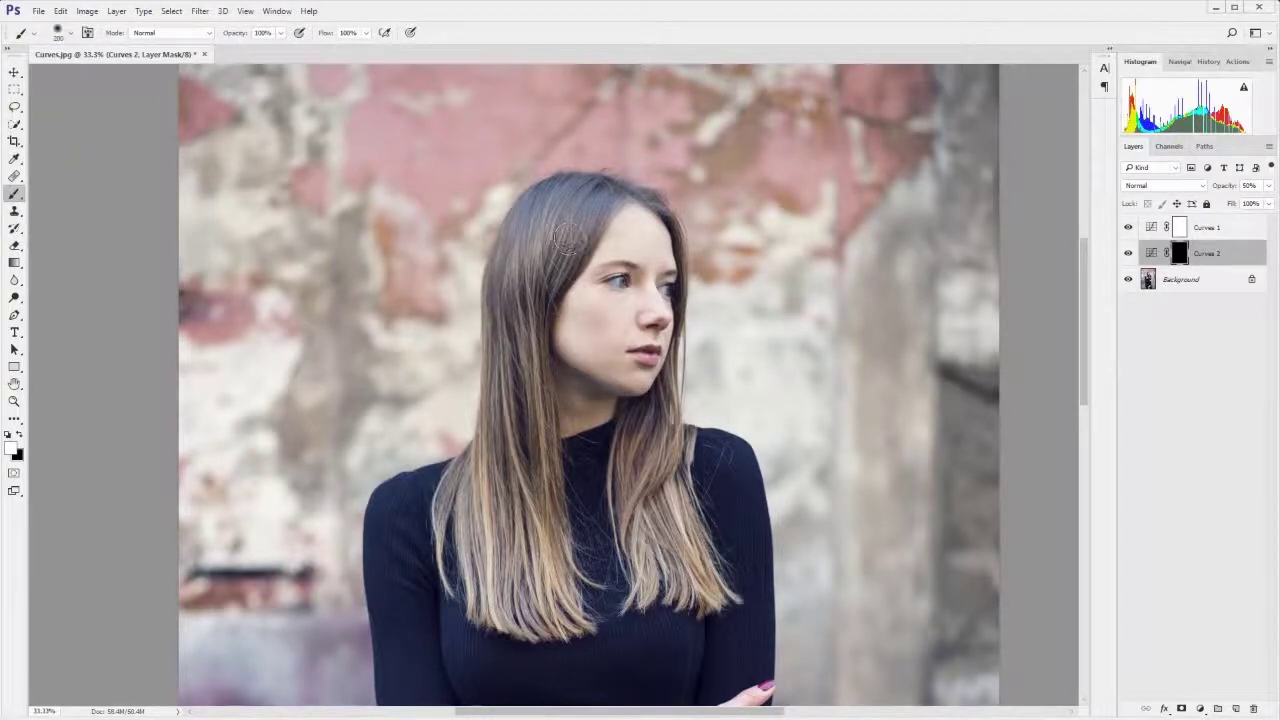
key(bracketright)
Paint white over the hair on the Curves 2 mask, then switch to black for touch-ups
drag(505, 445, 550, 580)
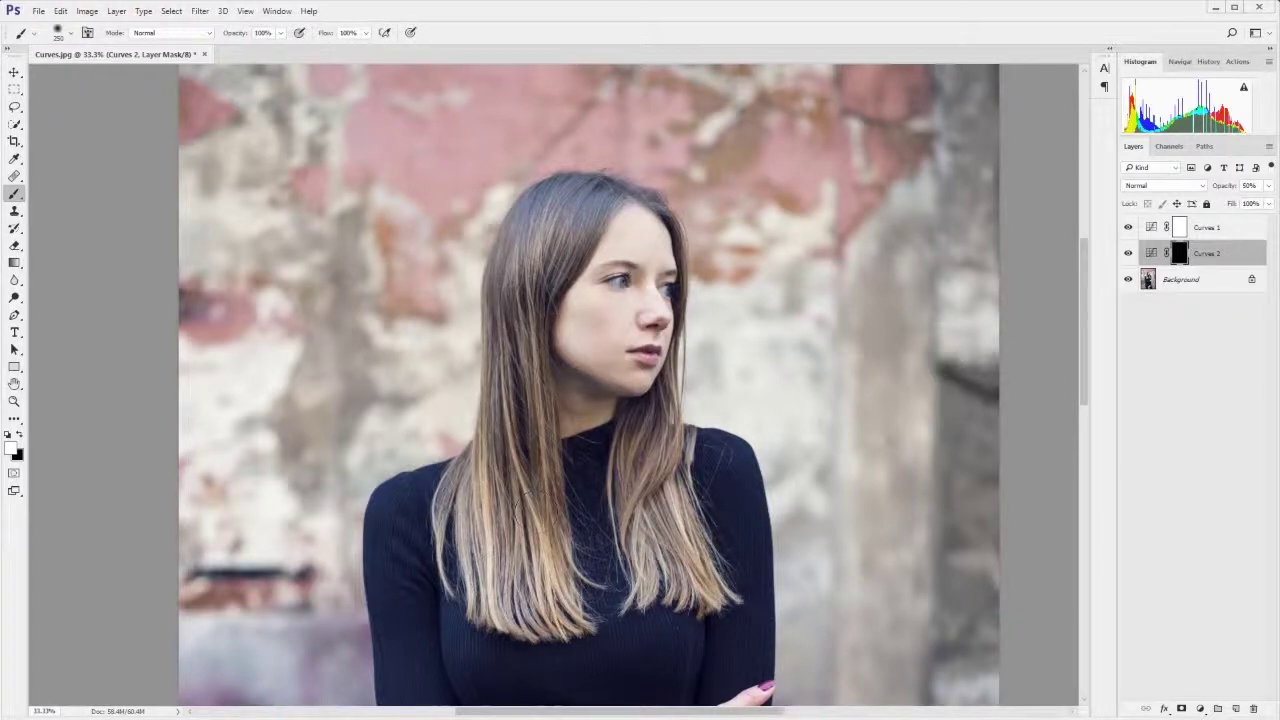
mouse_move(573, 343)
mouse_down()
mouse_move(632, 240)
mouse_move(661, 395)
mouse_up()
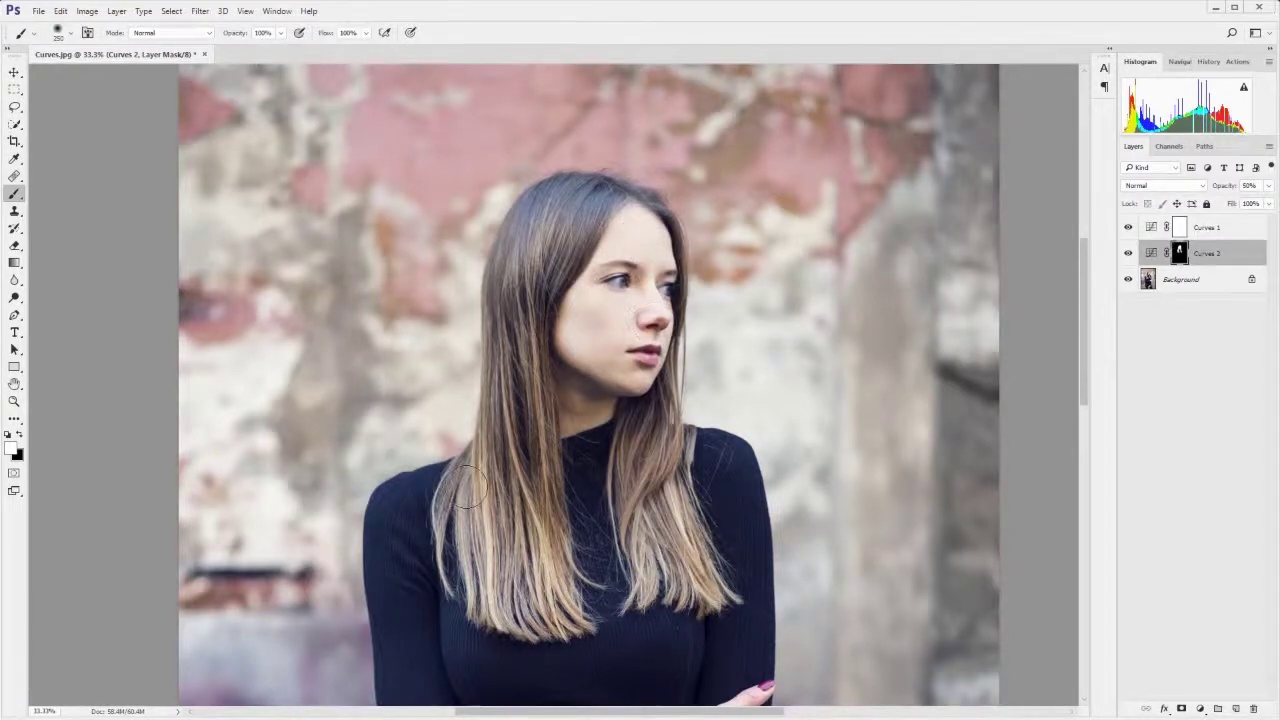
key(bracketleft)
key(bracketleft)
key(bracketleft)
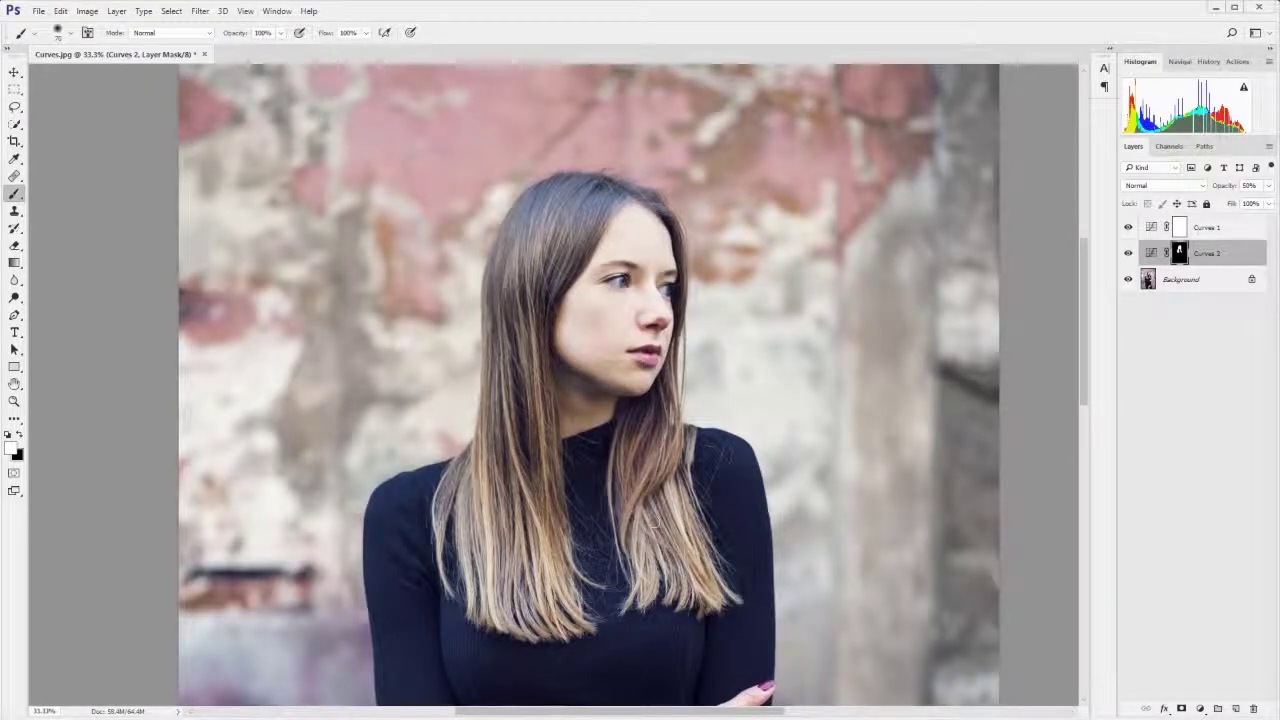
key(x)
key(x)
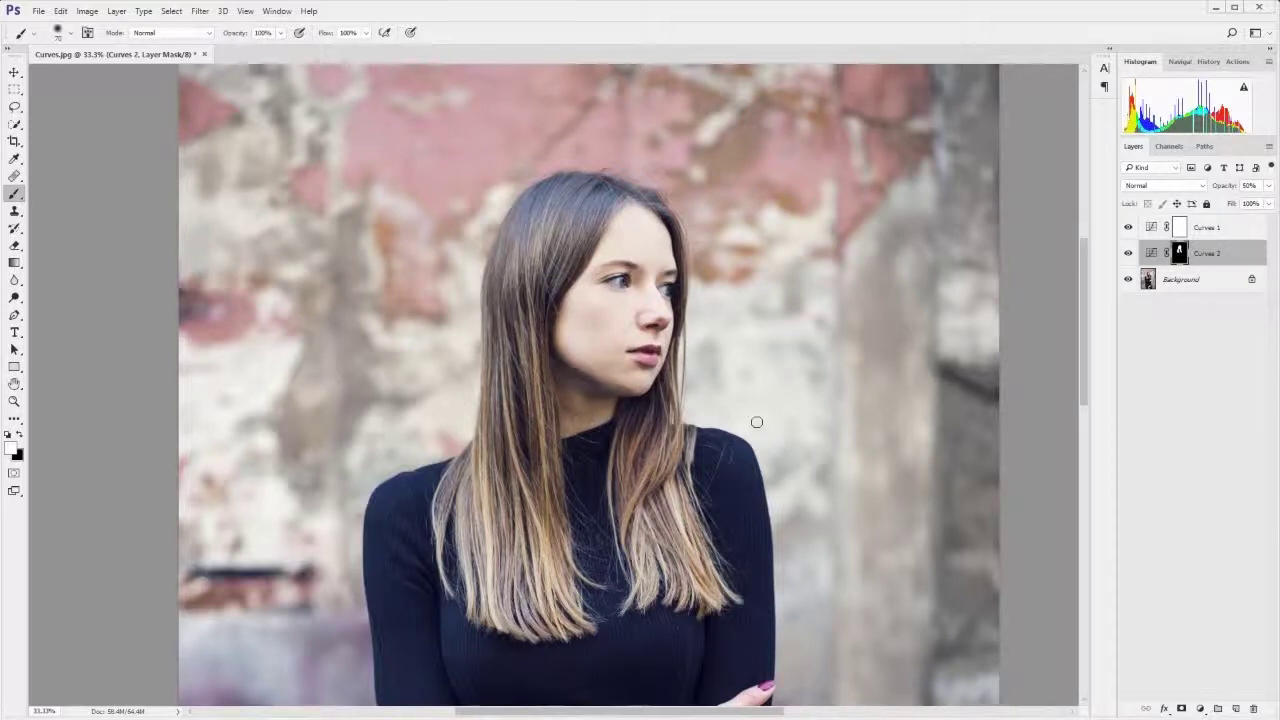
View the Curves 2 mask alone and fill its grey streaks and head spot white
alt+click(1180, 254)
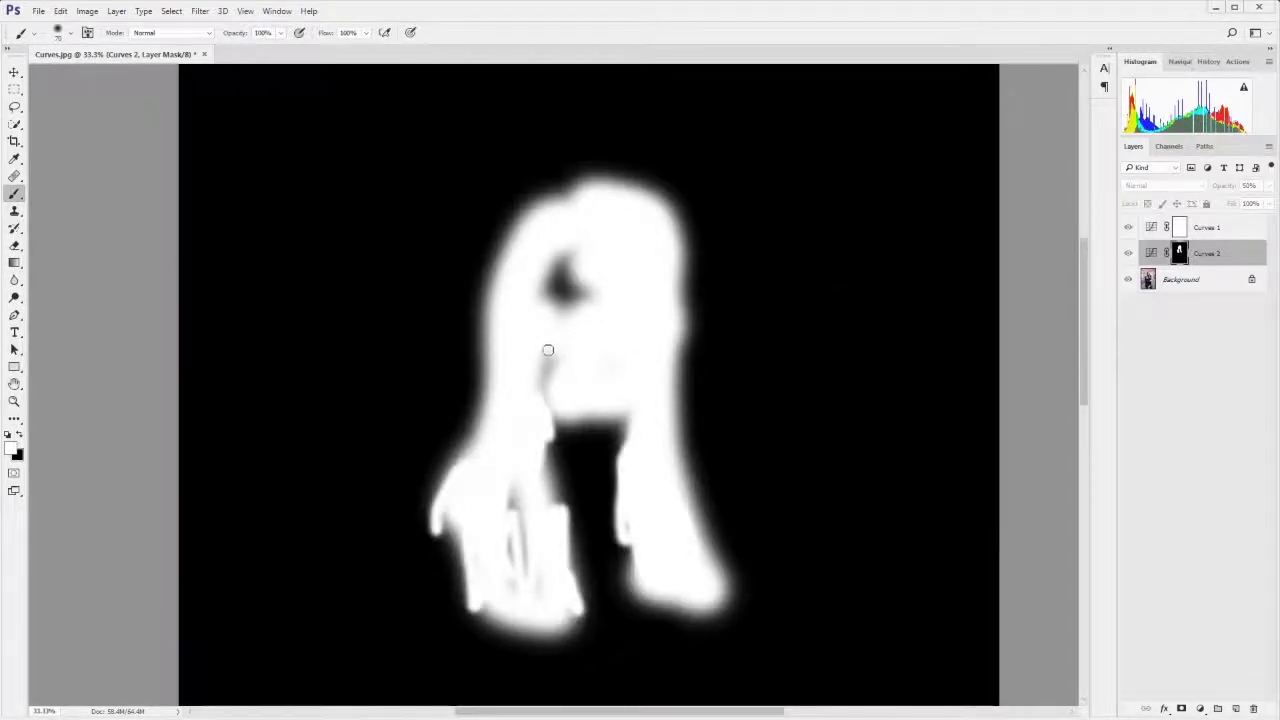
drag(546, 354, 547, 409)
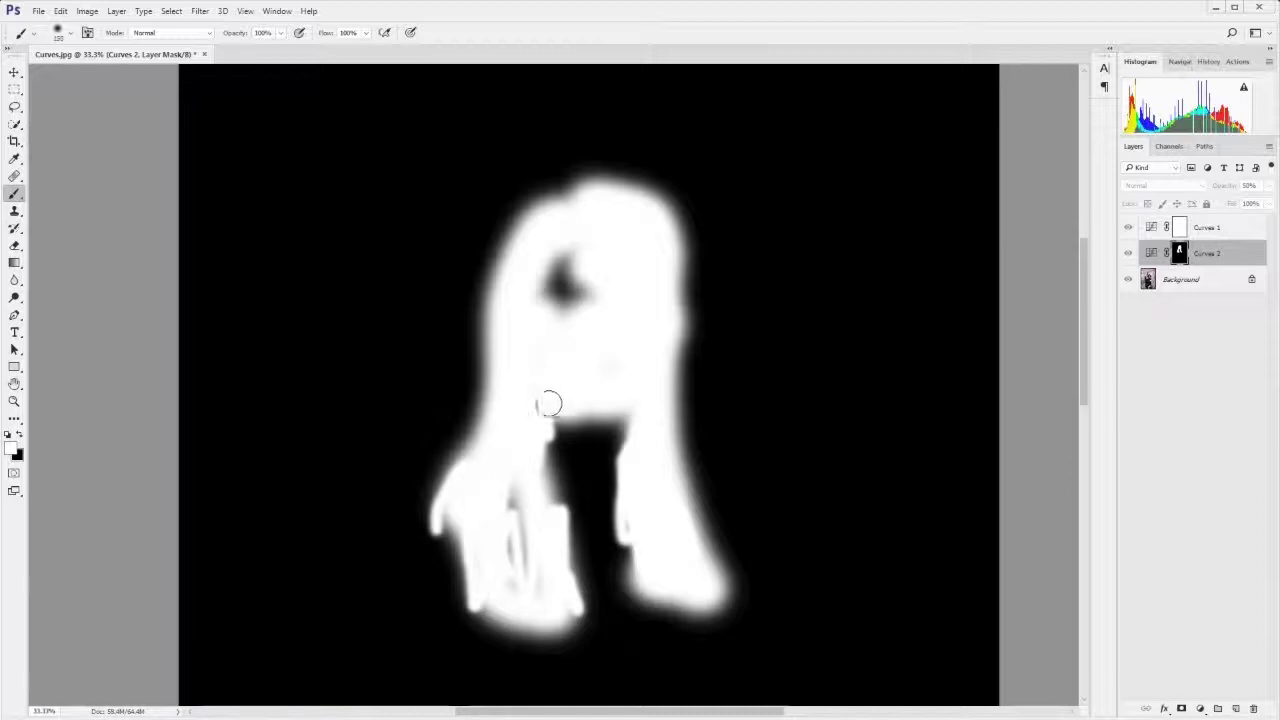
mouse_move(560, 328)
mouse_down()
mouse_move(603, 291)
mouse_move(551, 280)
mouse_up()
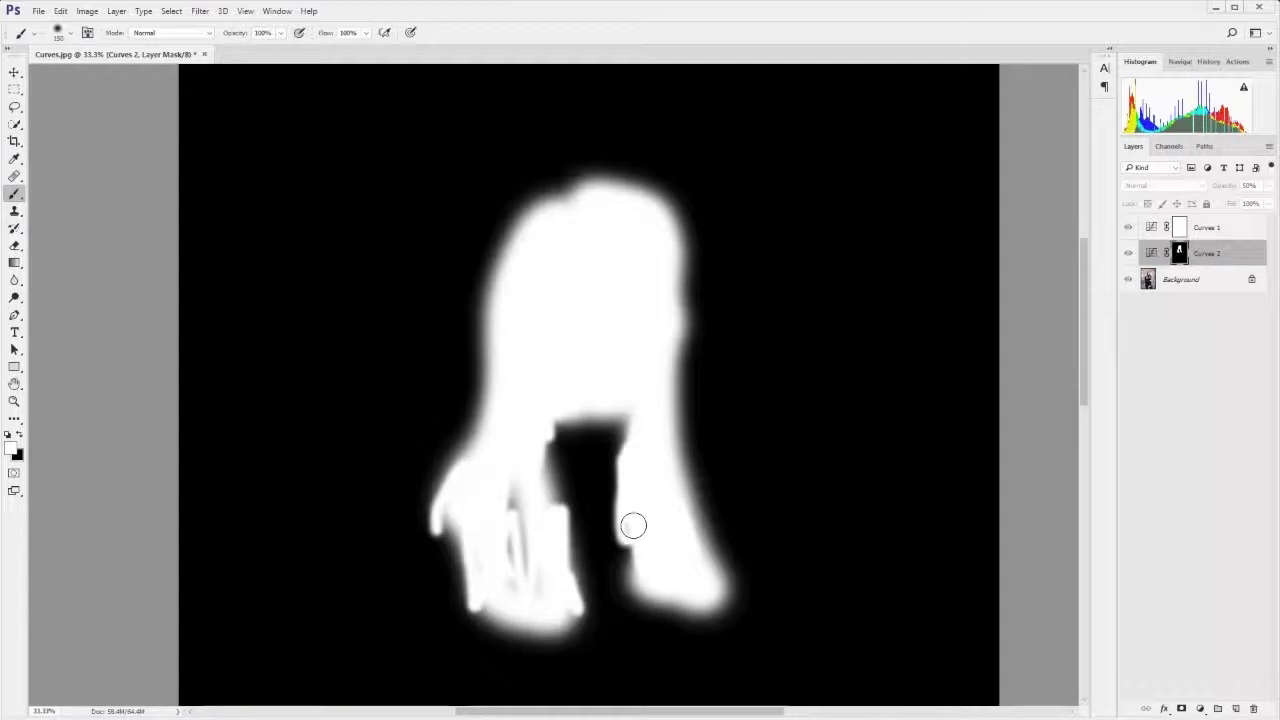
mouse_move(503, 506)
mouse_down()
mouse_move(517, 557)
mouse_move(548, 475)
mouse_up()
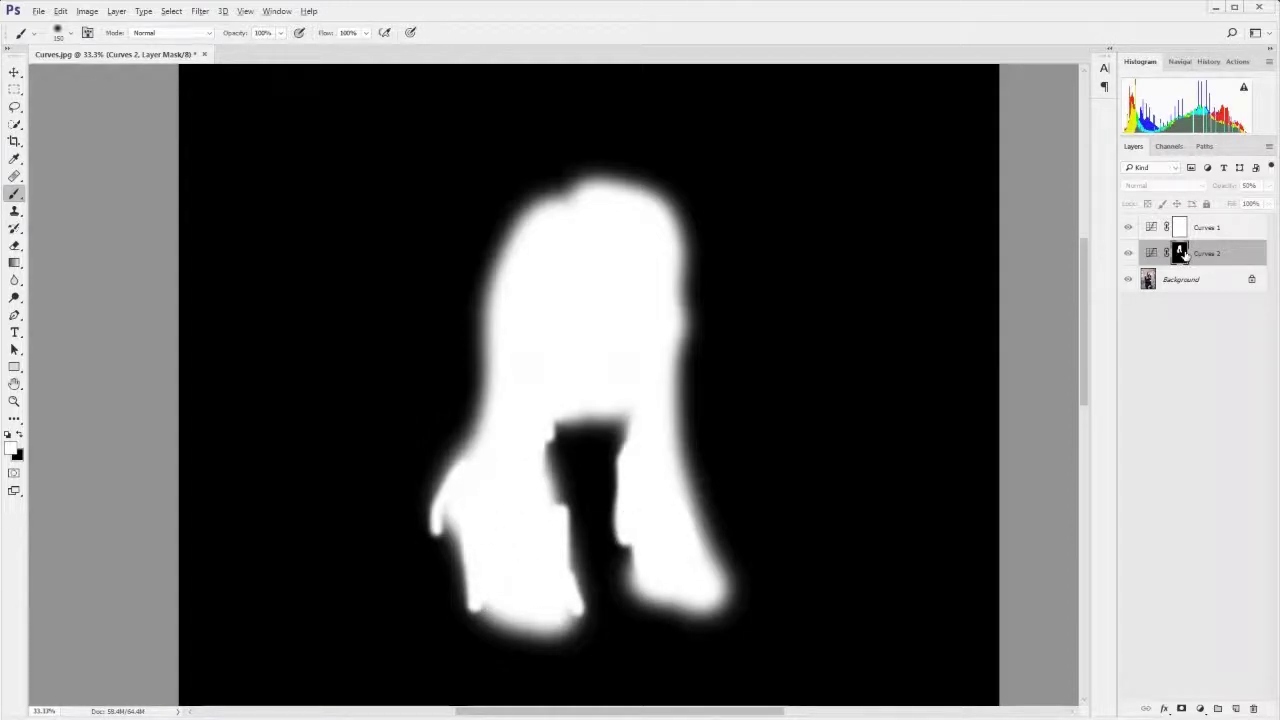
alt+click(1180, 253)
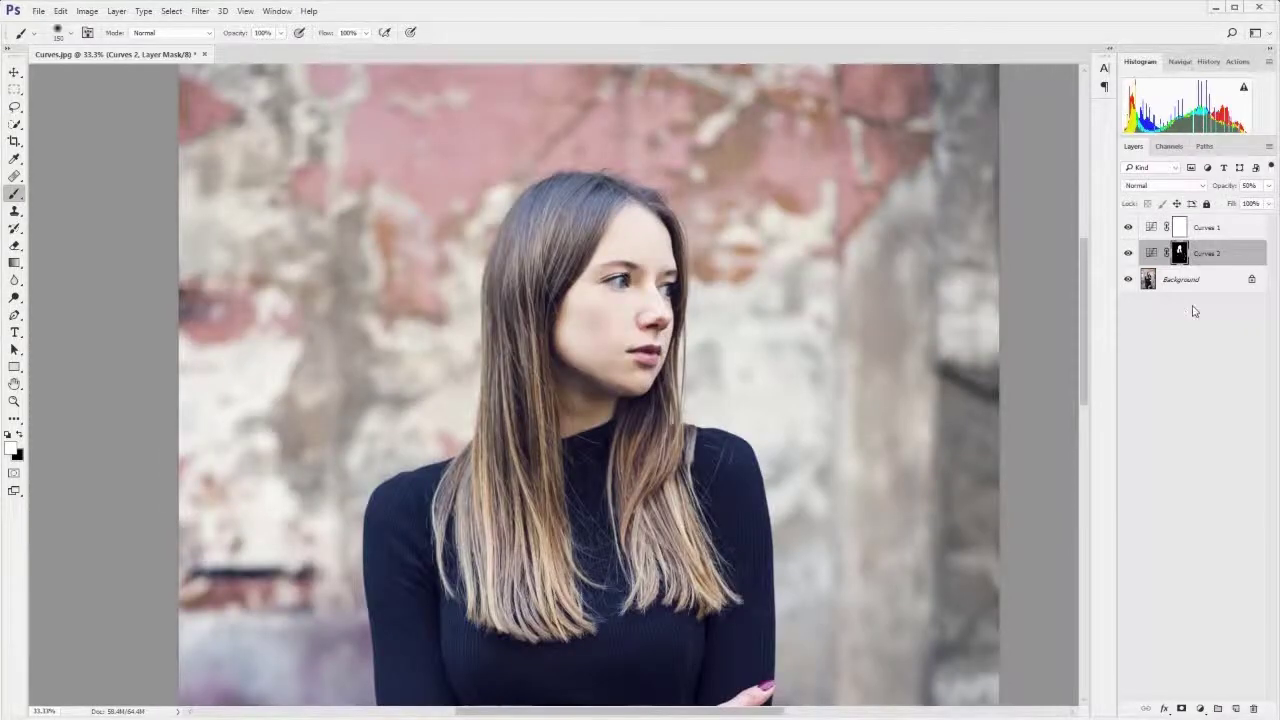
Toggle Curves 2 visibility to compare before and after, then fit the image on screen
click(1128, 253)
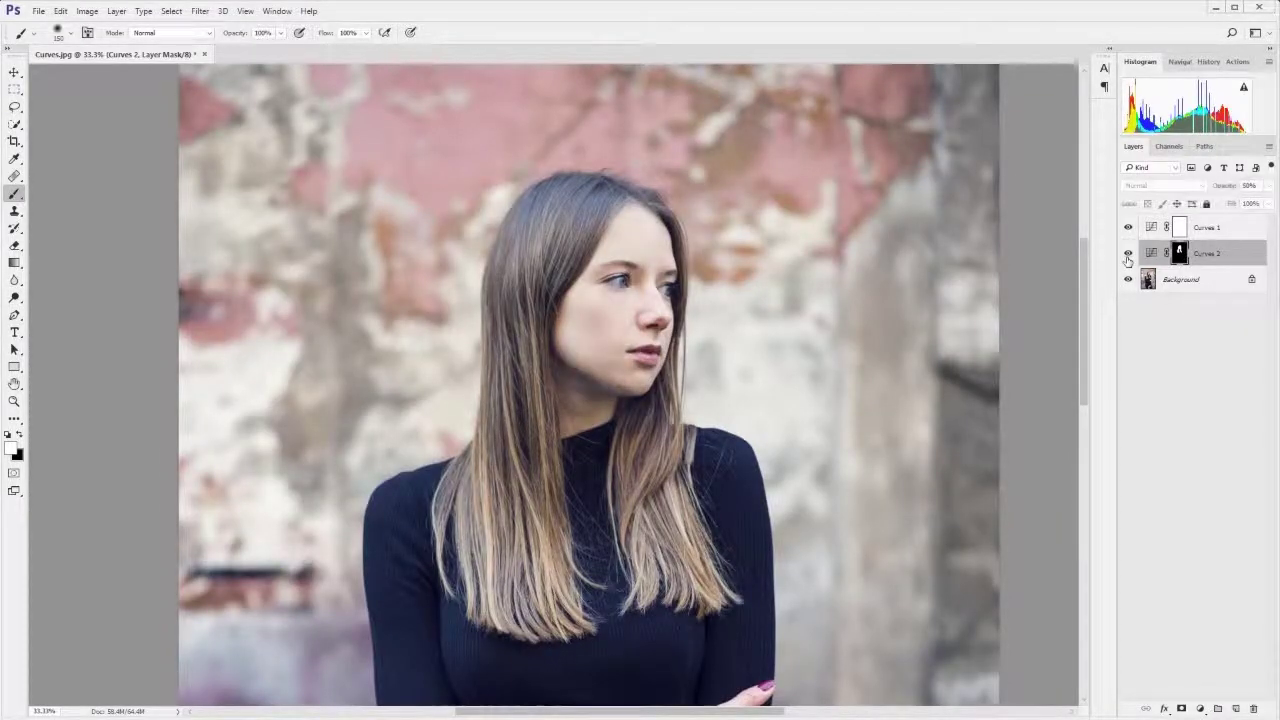
click(1128, 253)
click(1128, 253)
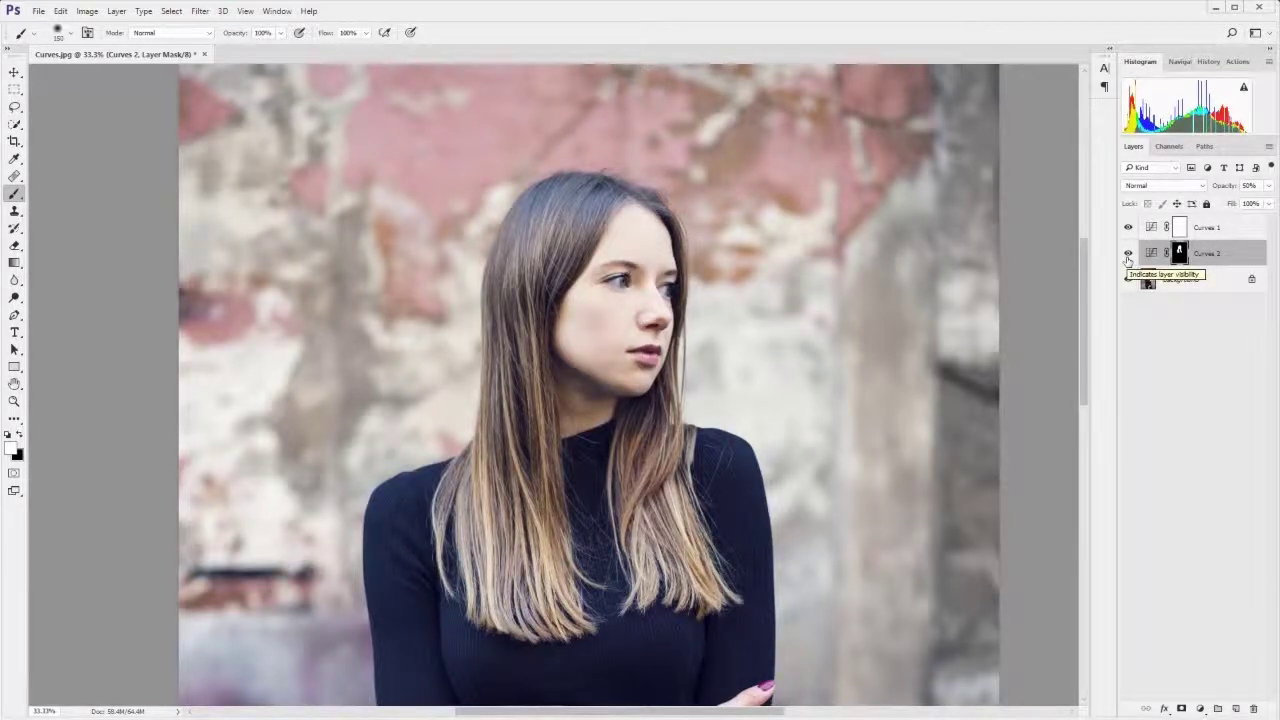
key(ctrl+0)
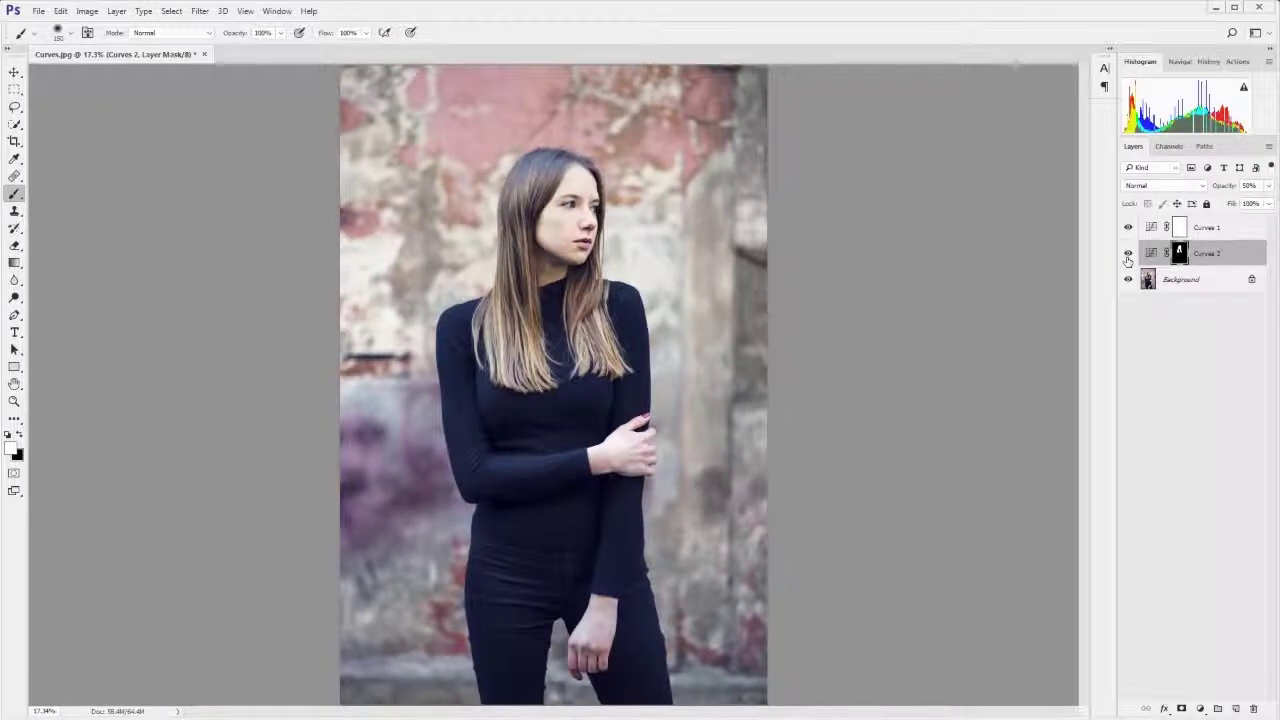